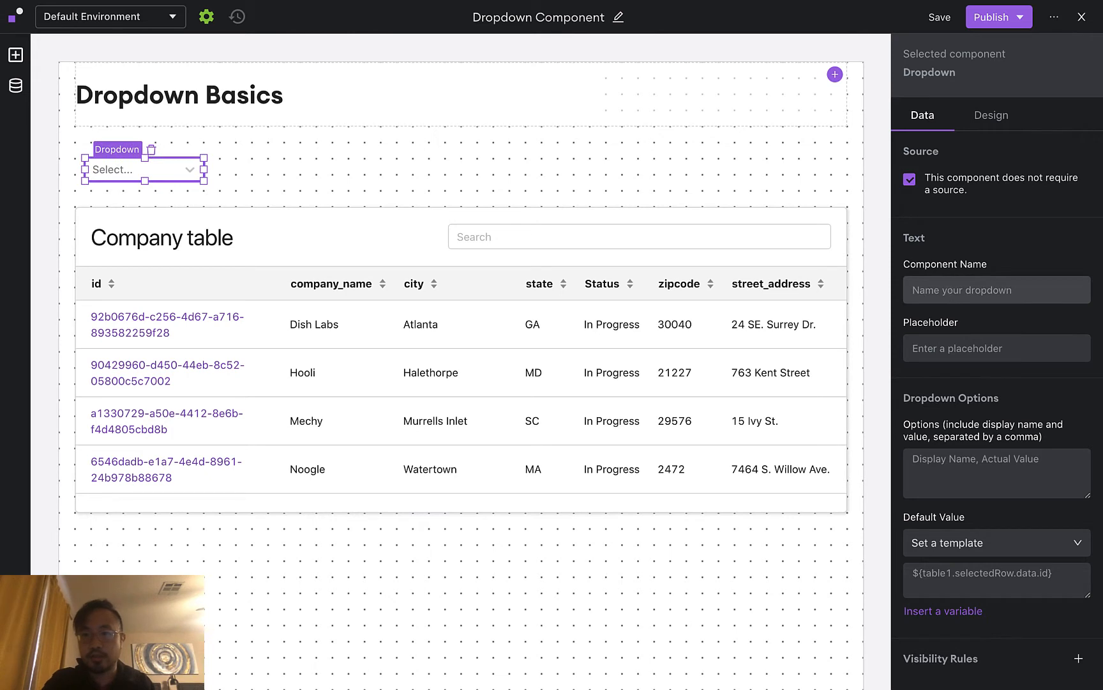
Name the dropdown component Dropdown1 and give it the placeholder 'Select an option'
{"action": "type", "text": "Dropdown1"}
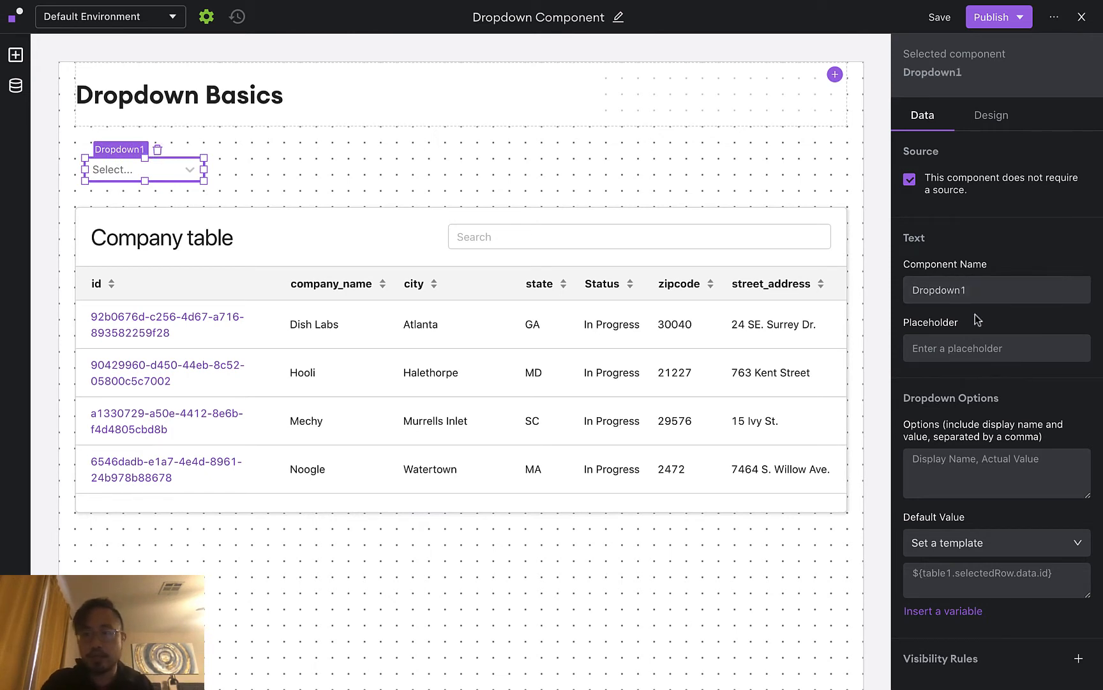
{"action": "left_click", "coordinate": [968, 345]}
{"action": "type", "text": "Selec"}
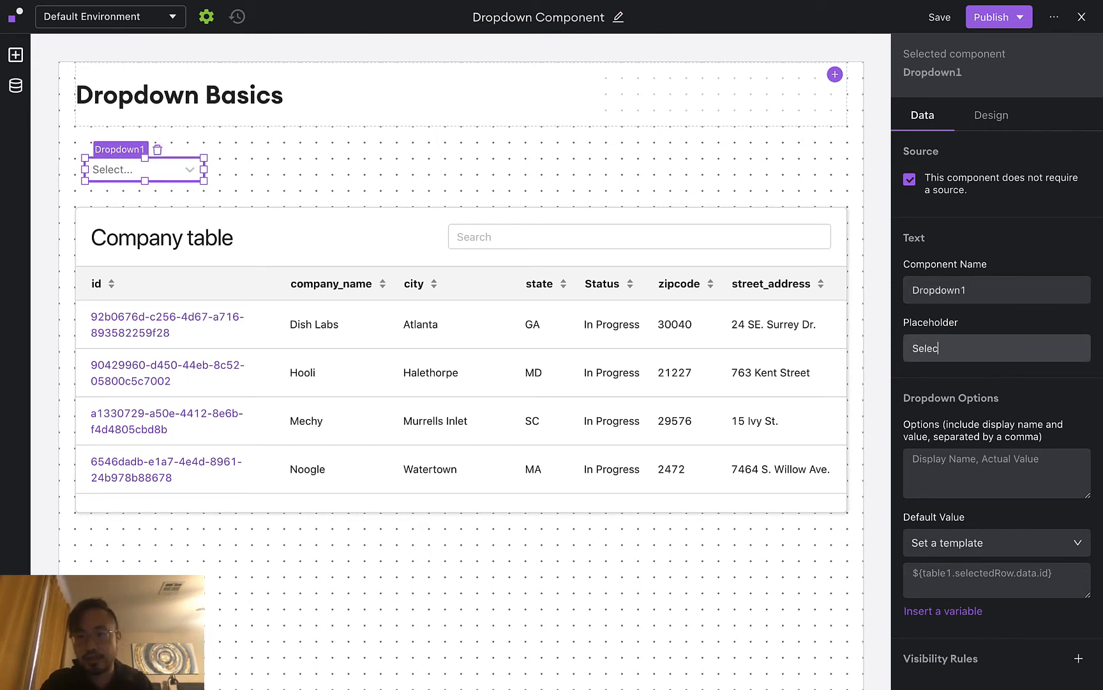
{"action": "type", "text": "t an option"}
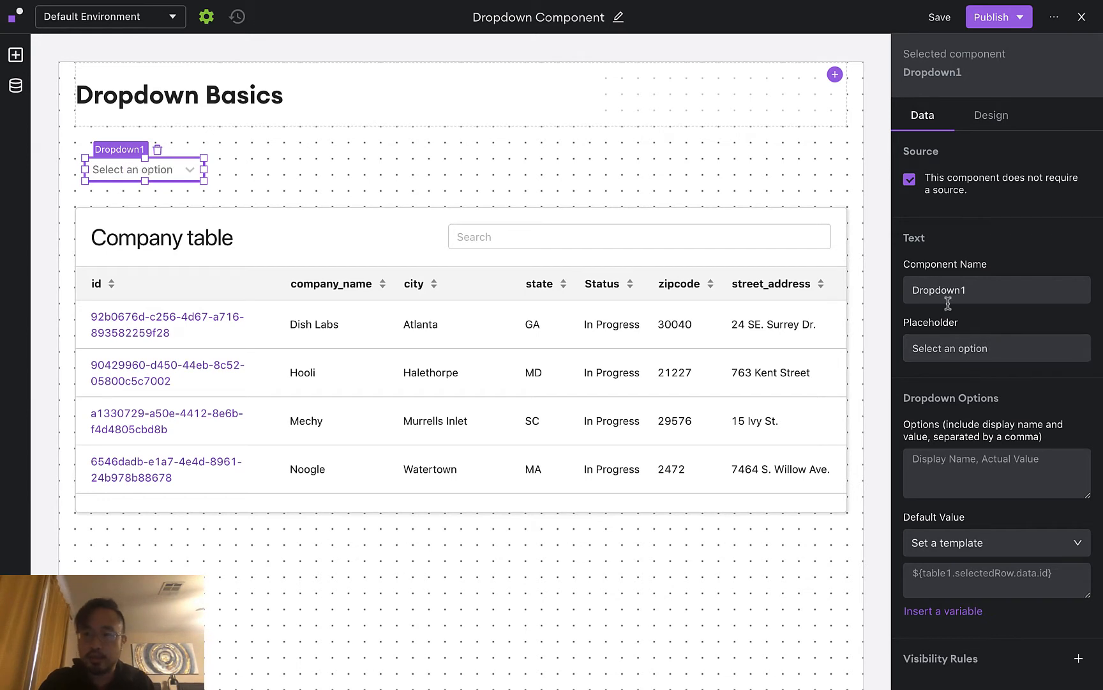
{"action": "scroll", "coordinate": [949, 313], "scroll_direction": "down", "scroll_amount": 1}
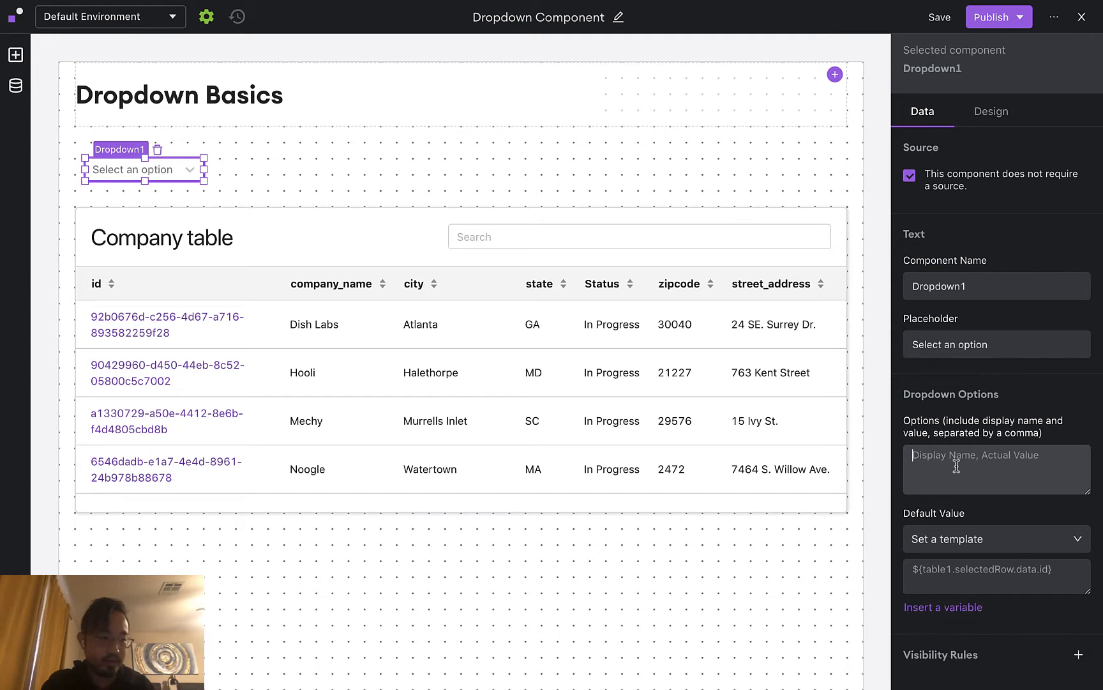
Enter the option lines 'Red Ball, rball' and 'Blue Stick, bstick', then begin 'Green Triangle'
{"action": "type", "text": "Red Ball, rball"}
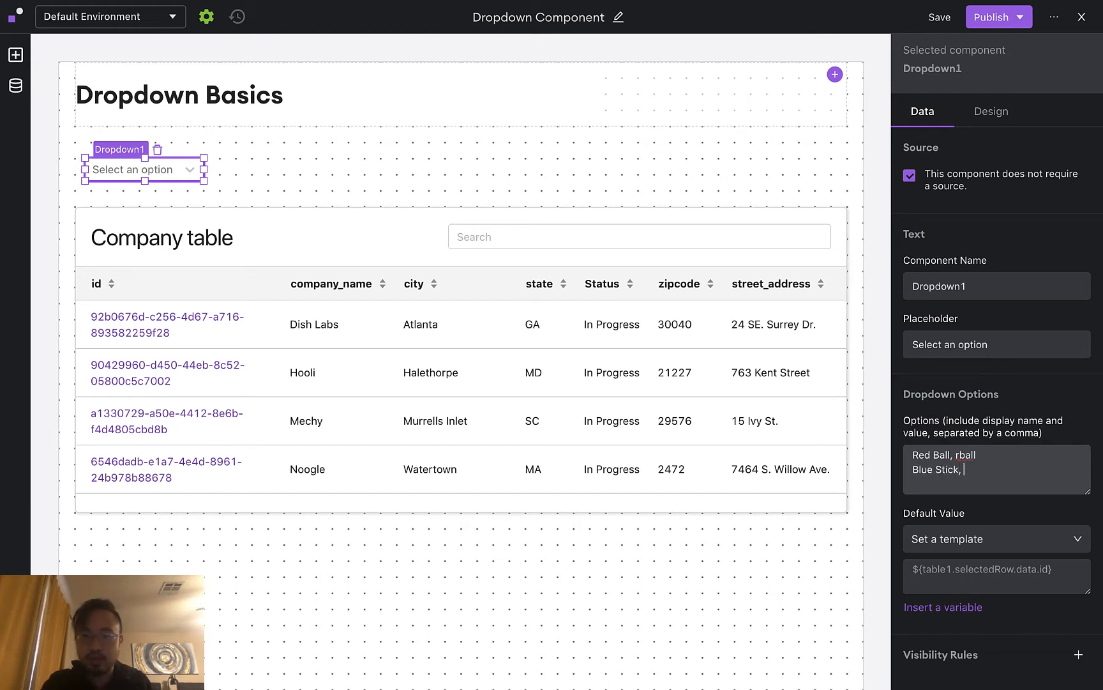
{"action": "type", "text": "bstick "}
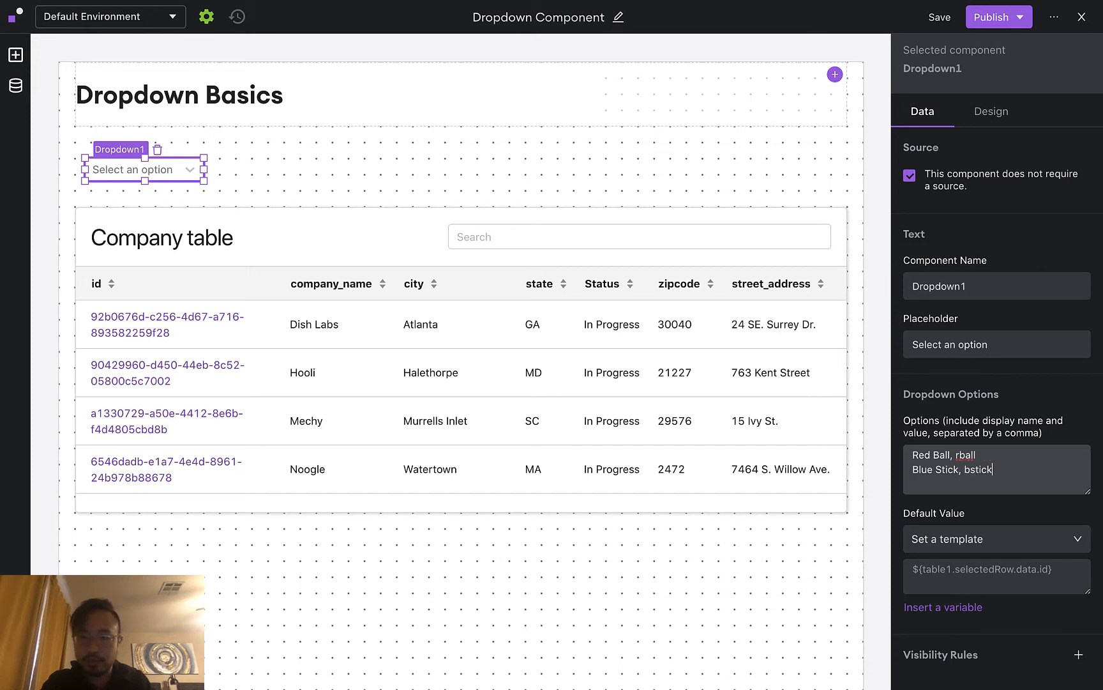
{"action": "type", "text": "Green Triangle, gtri"}
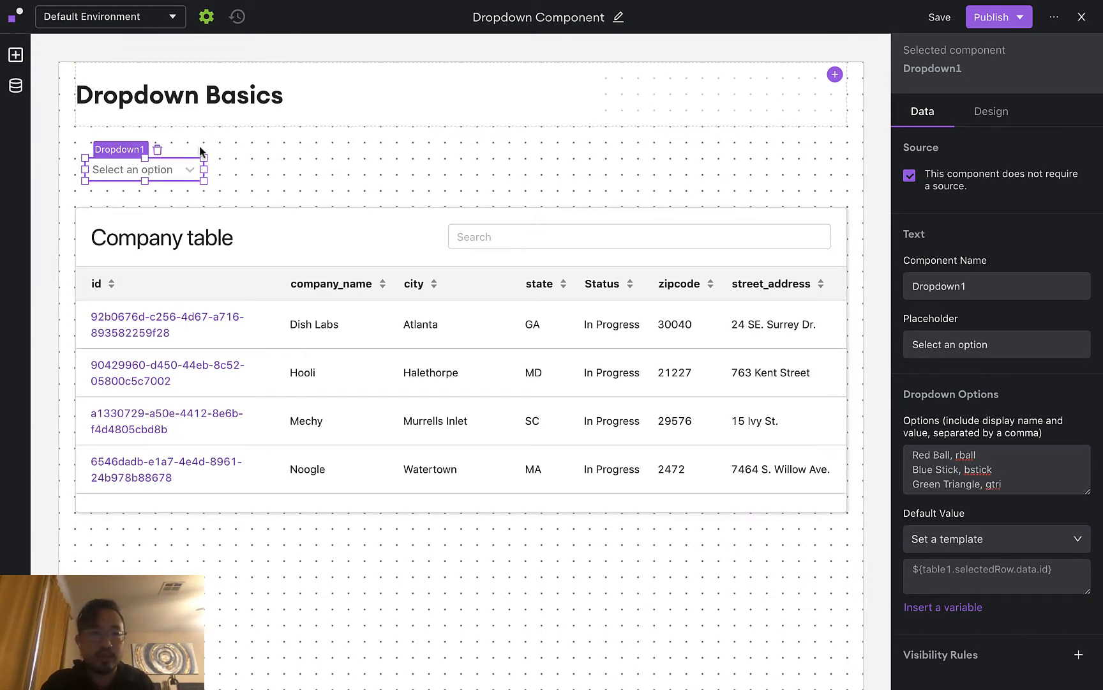
Add a text Input component and place it beside the dropdown
{"action": "left_click", "coordinate": [15, 54]}
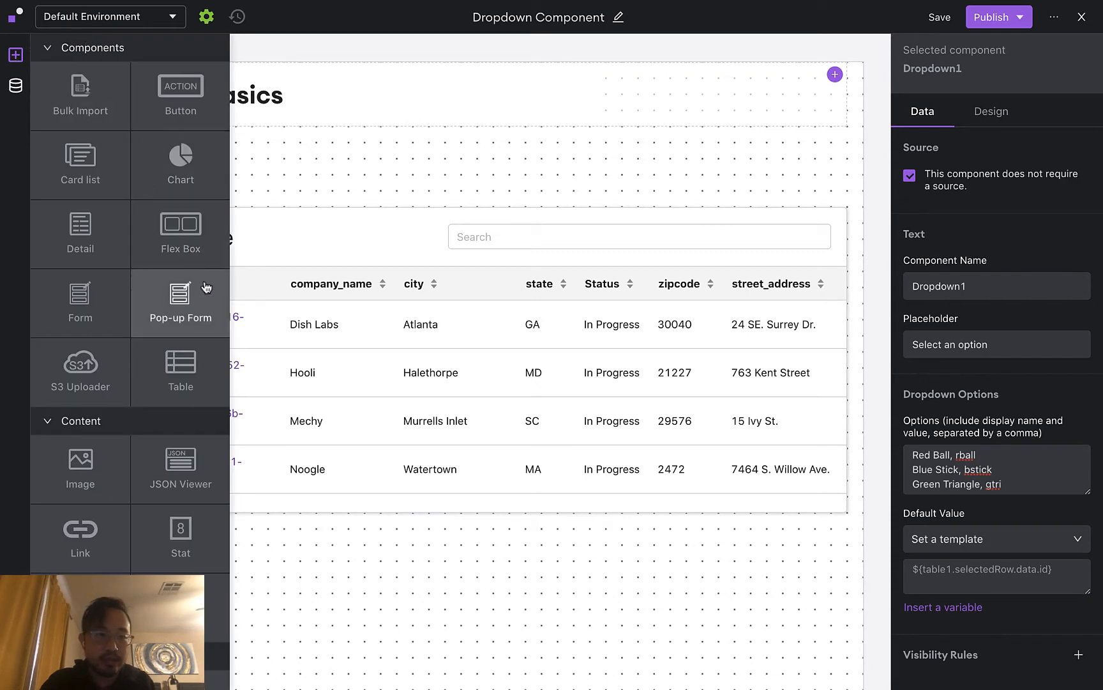
{"action": "scroll", "coordinate": [169, 383], "scroll_direction": "down", "scroll_amount": 3}
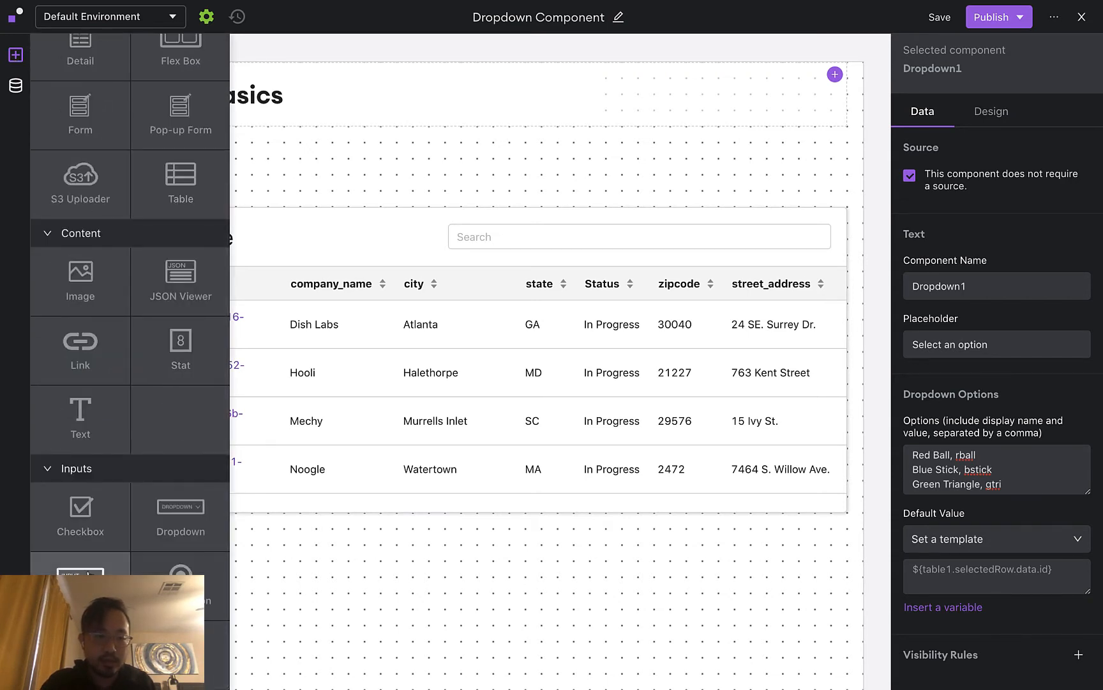
{"action": "left_click", "coordinate": [81, 589]}
{"action": "left_click_drag", "start_coordinate": [436, 382], "coordinate": [259, 174]}
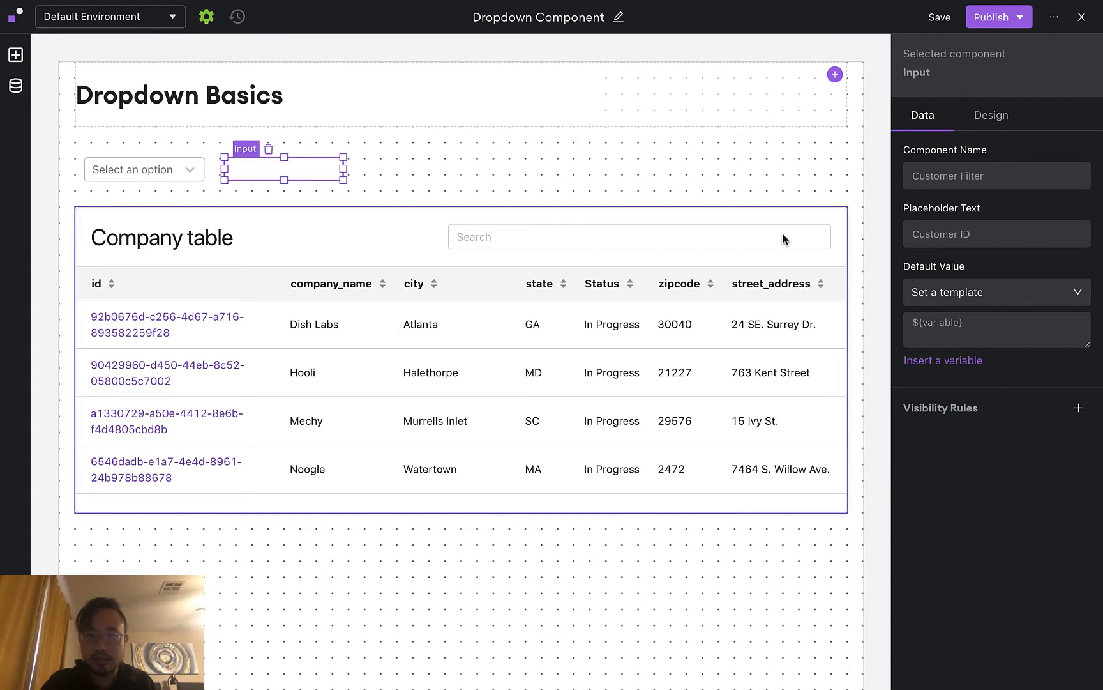
Bind the input's default value to Dropdown1's selected value
{"action": "left_click", "coordinate": [969, 362]}
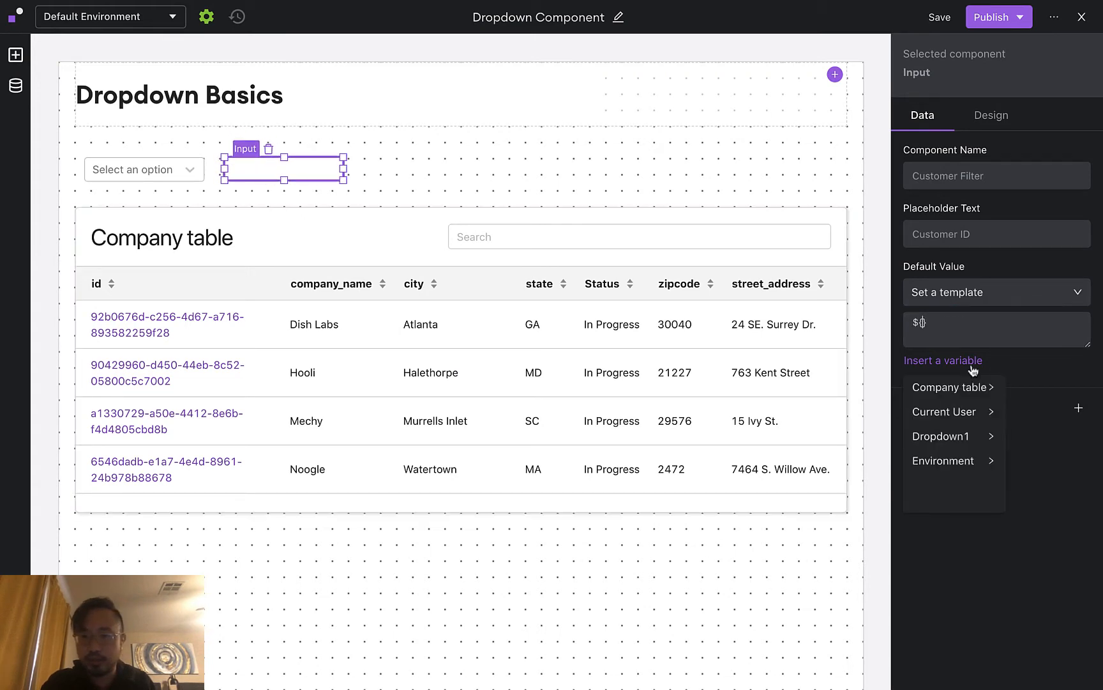
{"action": "left_click", "coordinate": [955, 439]}
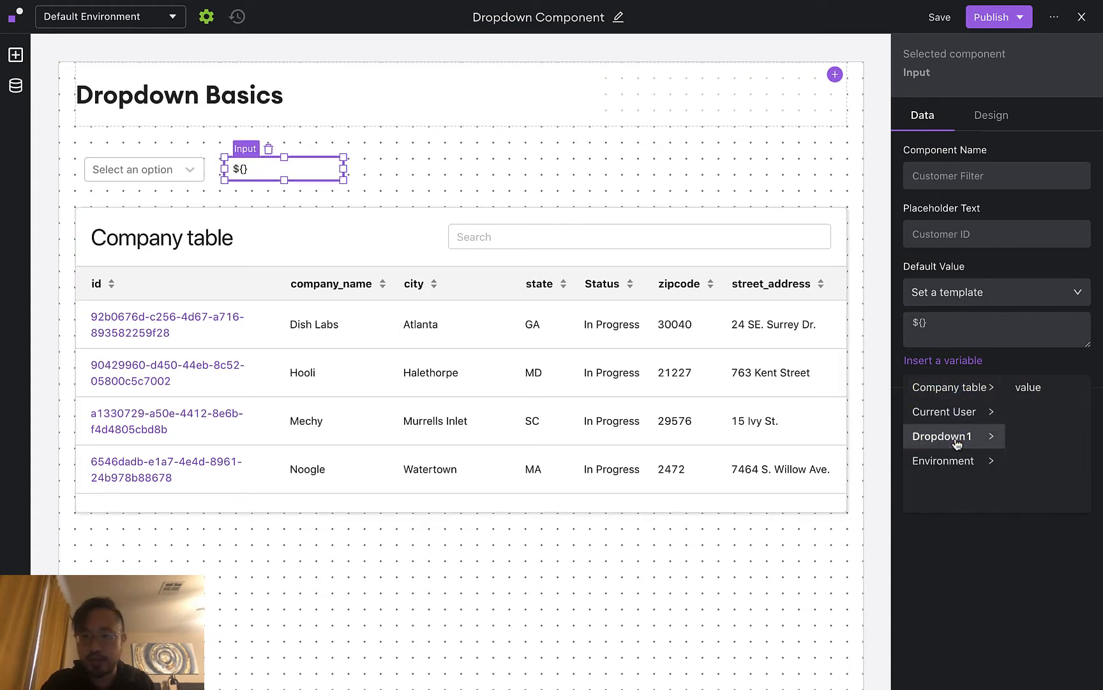
{"action": "left_click", "coordinate": [1035, 389]}
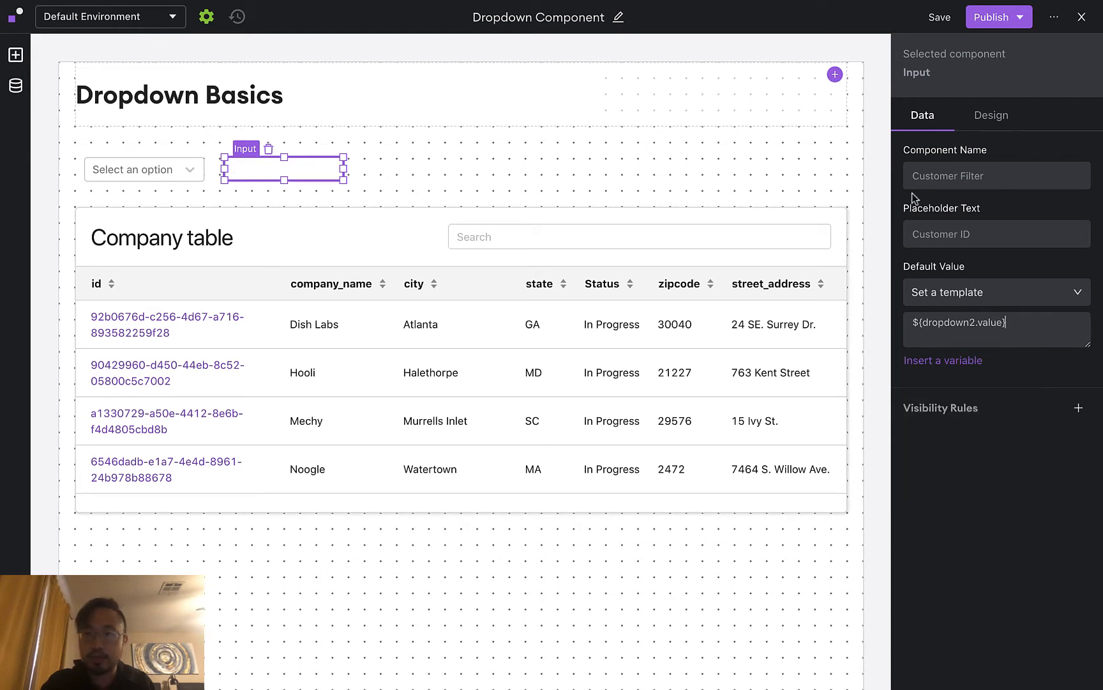
Publish the page to both environments
{"action": "left_click", "coordinate": [1003, 23]}
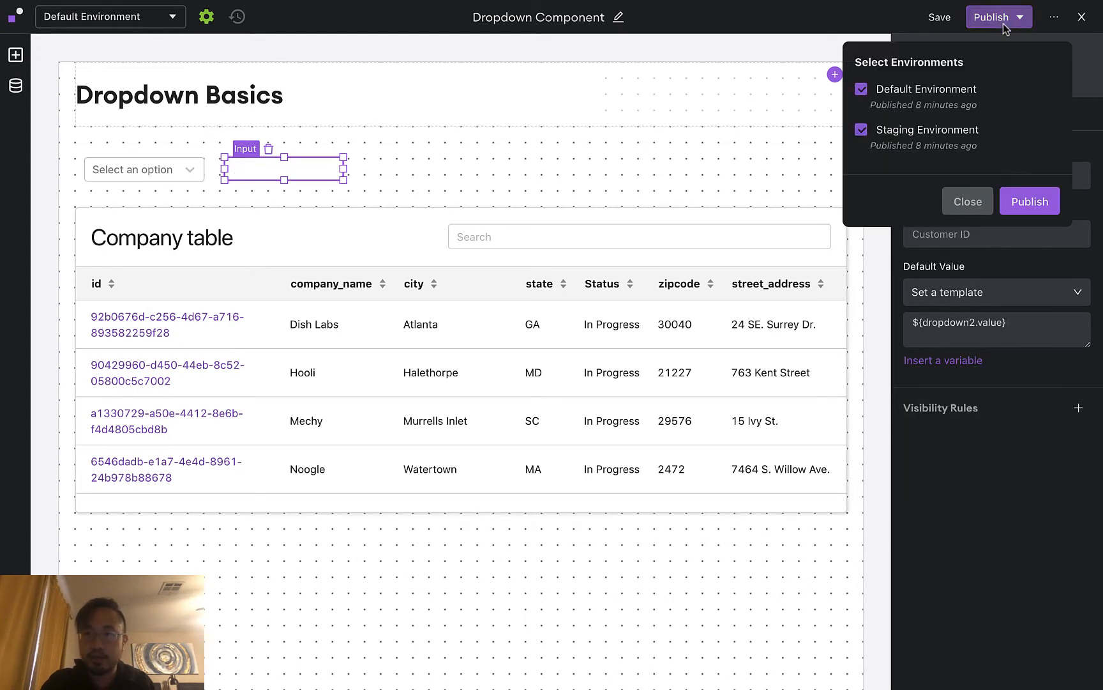
{"action": "left_click", "coordinate": [1030, 202]}
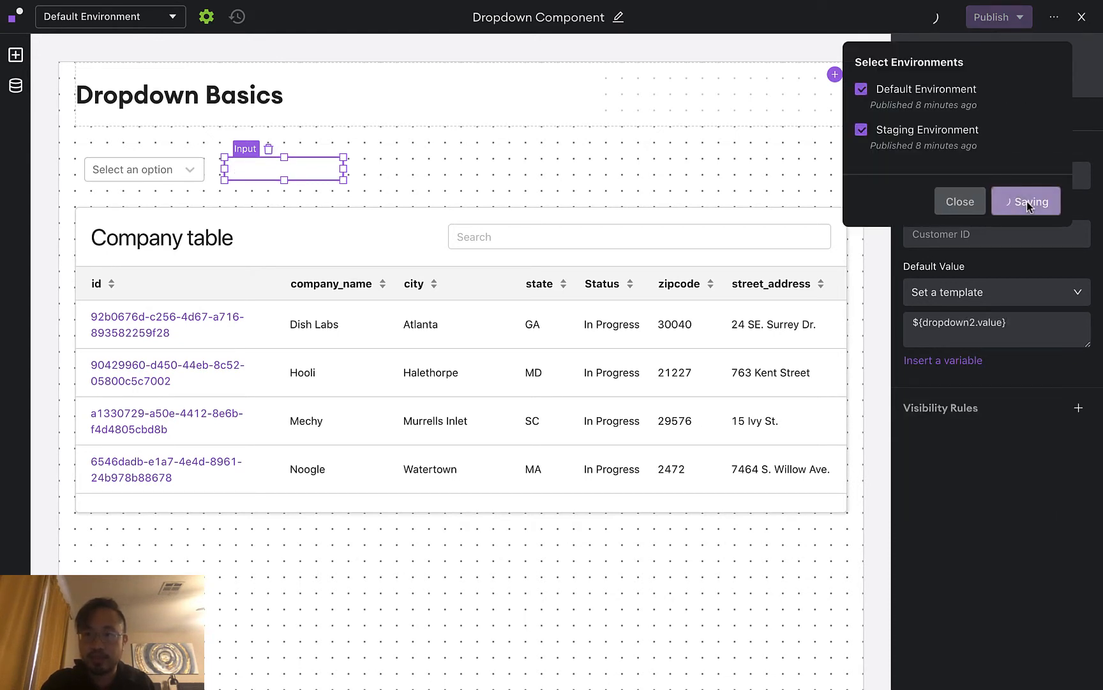
{"action": "left_click", "coordinate": [956, 202]}
On the live page, pick Red Ball, Blue Stick and Green Triangle to check the input shows rball, bstick, gtri
{"action": "left_click", "coordinate": [1084, 23]}
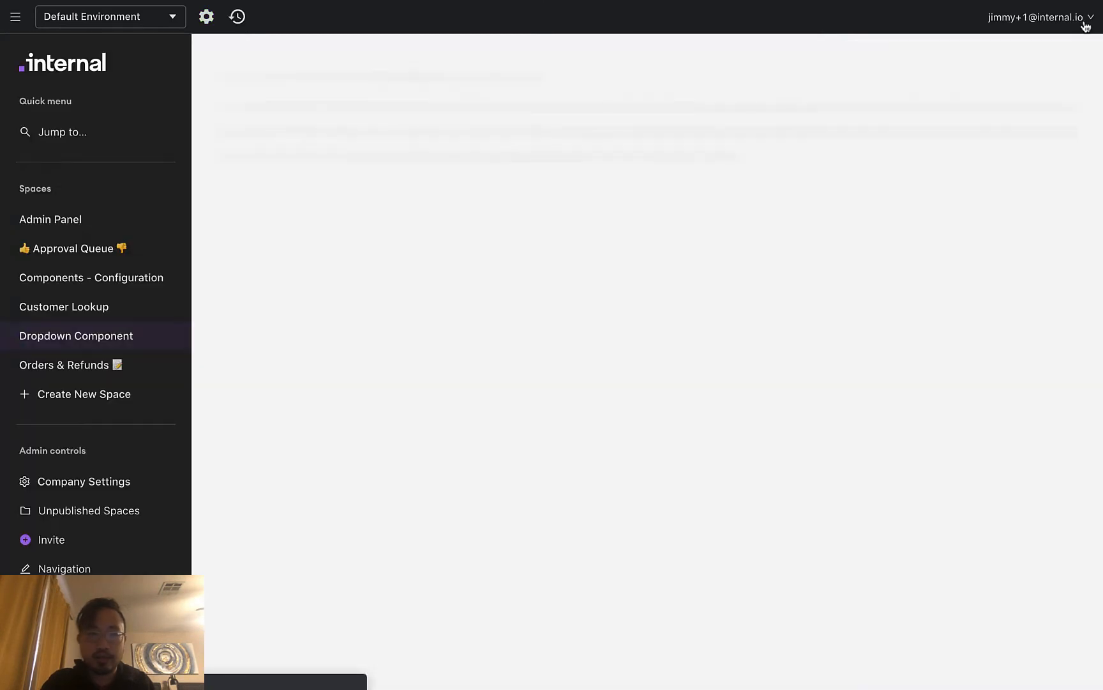
{"action": "left_click", "coordinate": [358, 167]}
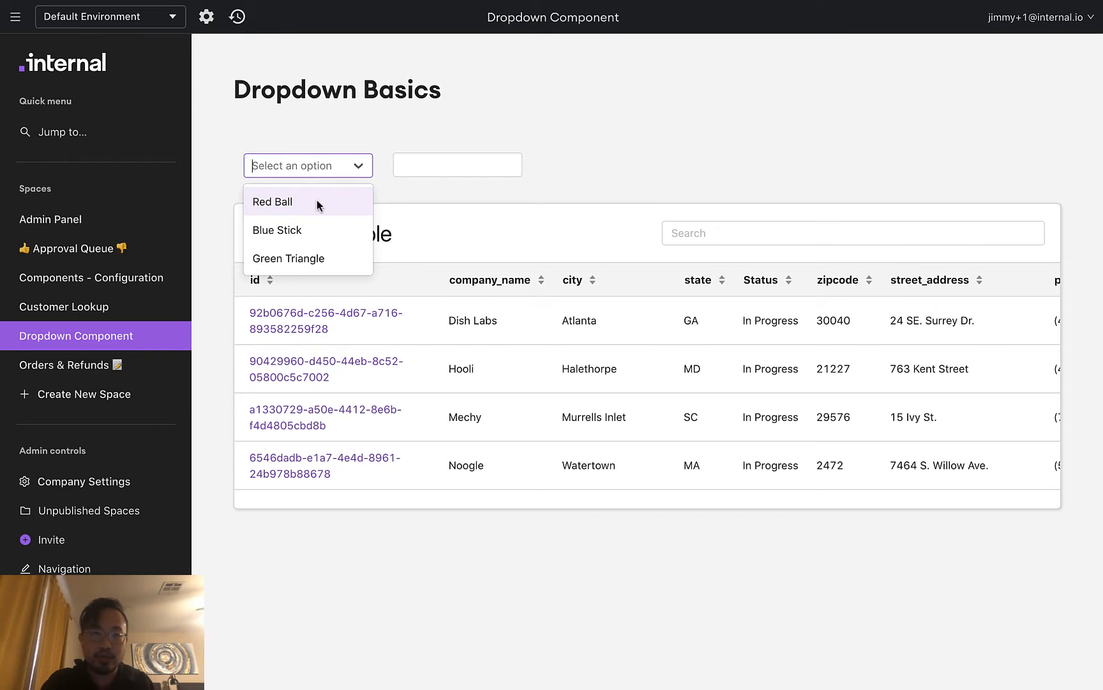
{"action": "left_click", "coordinate": [316, 200]}
{"action": "left_click", "coordinate": [359, 168]}
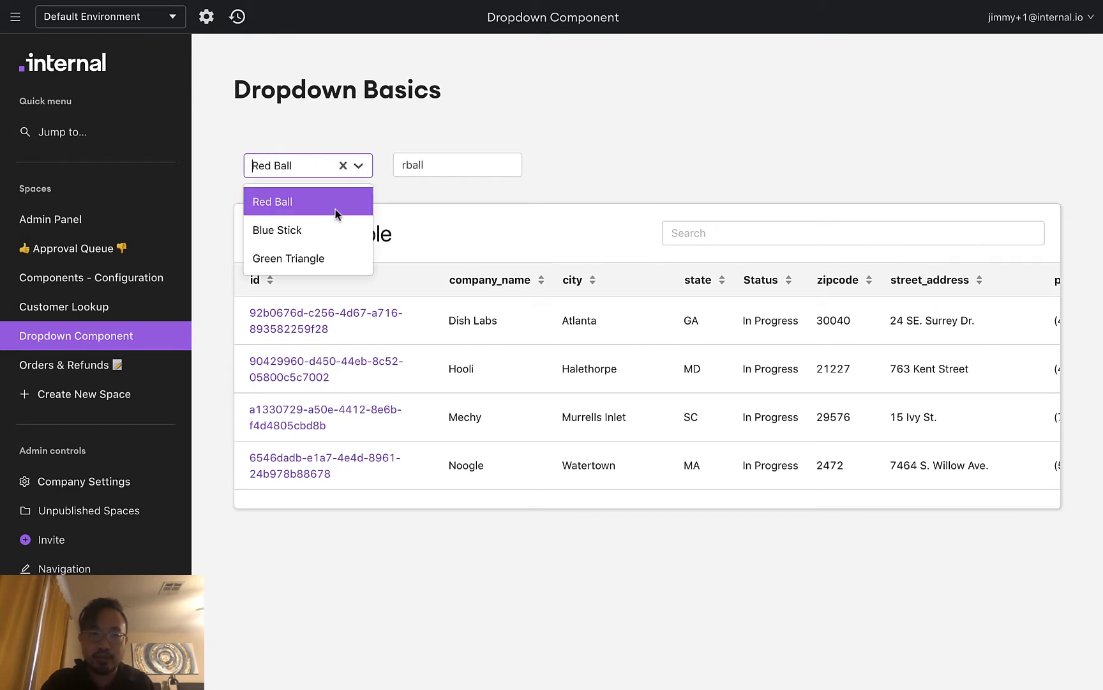
{"action": "left_click", "coordinate": [325, 230]}
{"action": "left_click", "coordinate": [464, 164]}
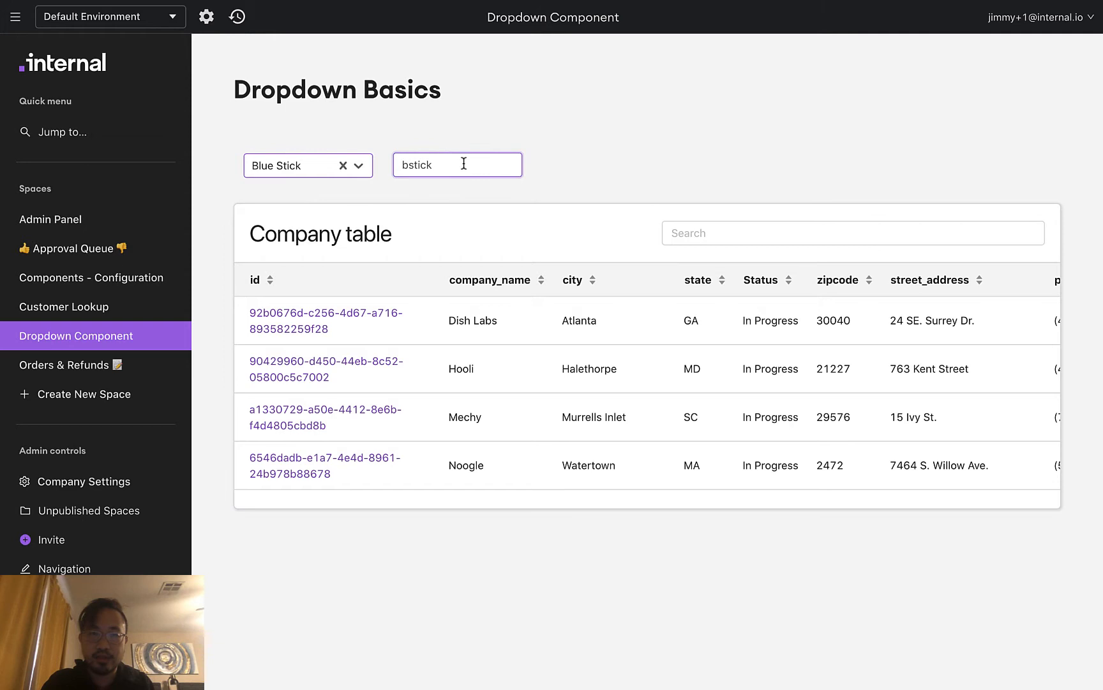
{"action": "left_click", "coordinate": [361, 169]}
{"action": "left_click", "coordinate": [322, 258]}
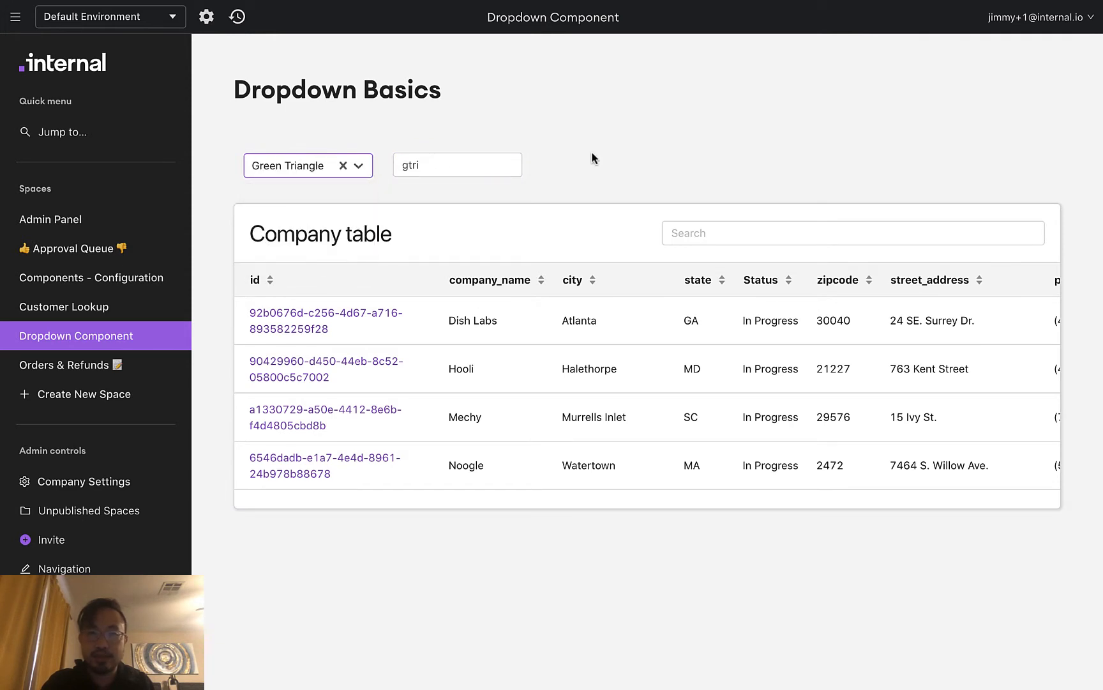
{"action": "left_click", "coordinate": [206, 17]}
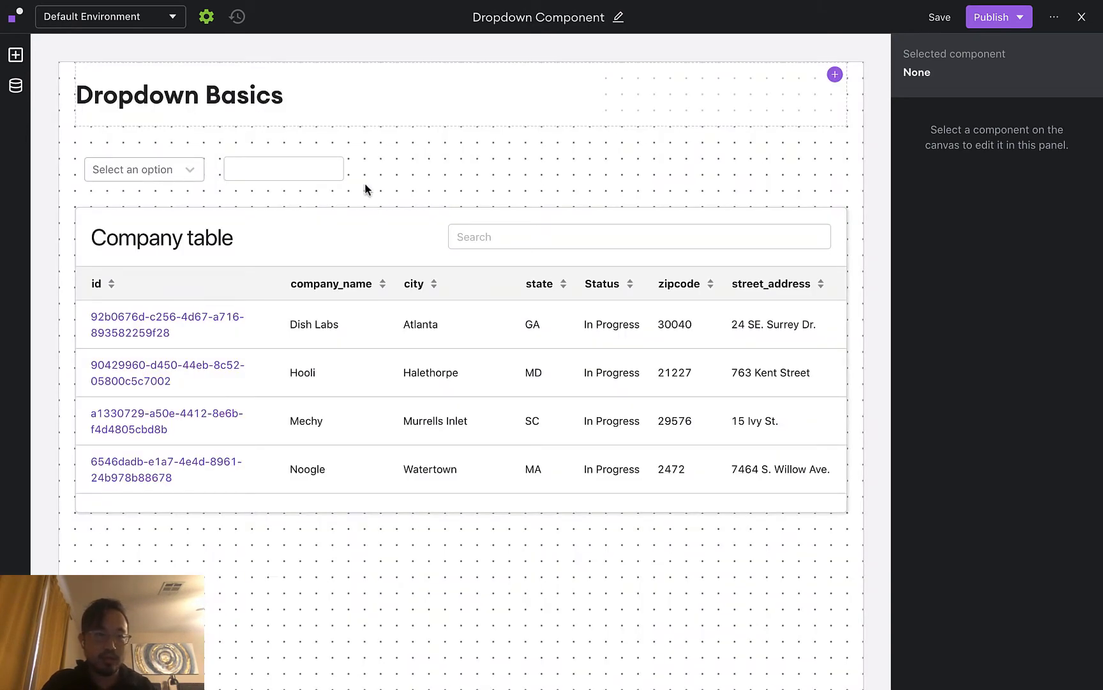
Set Dropdown1's source to Function, using Demo Database's List company records
{"action": "left_click", "coordinate": [176, 170]}
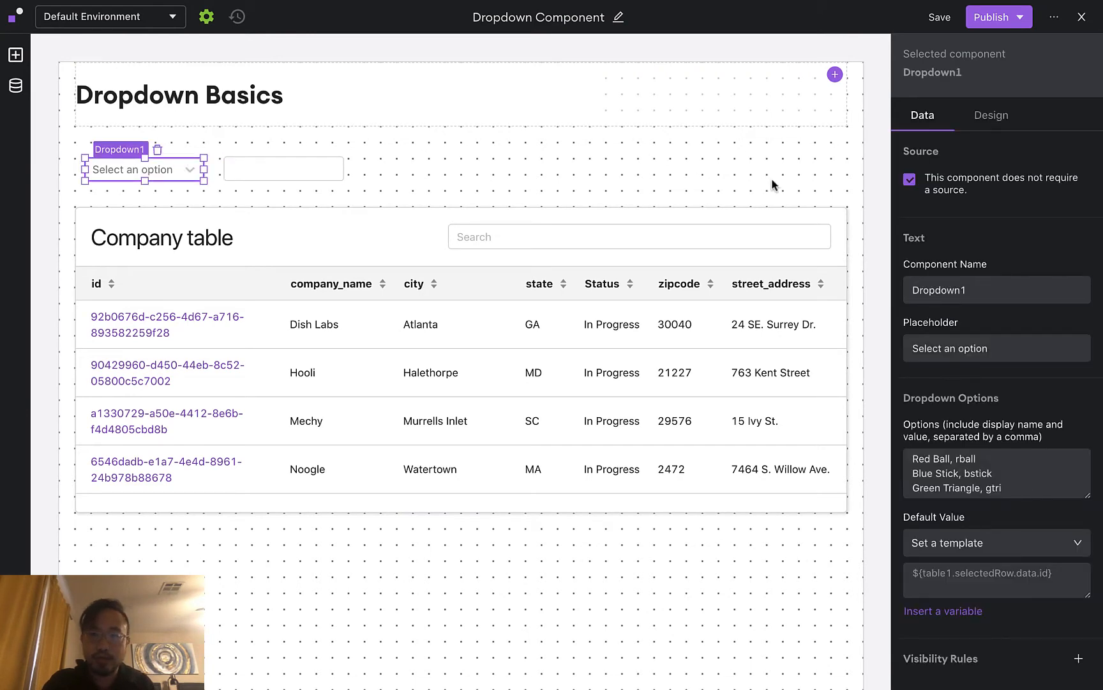
{"action": "left_click", "coordinate": [911, 183]}
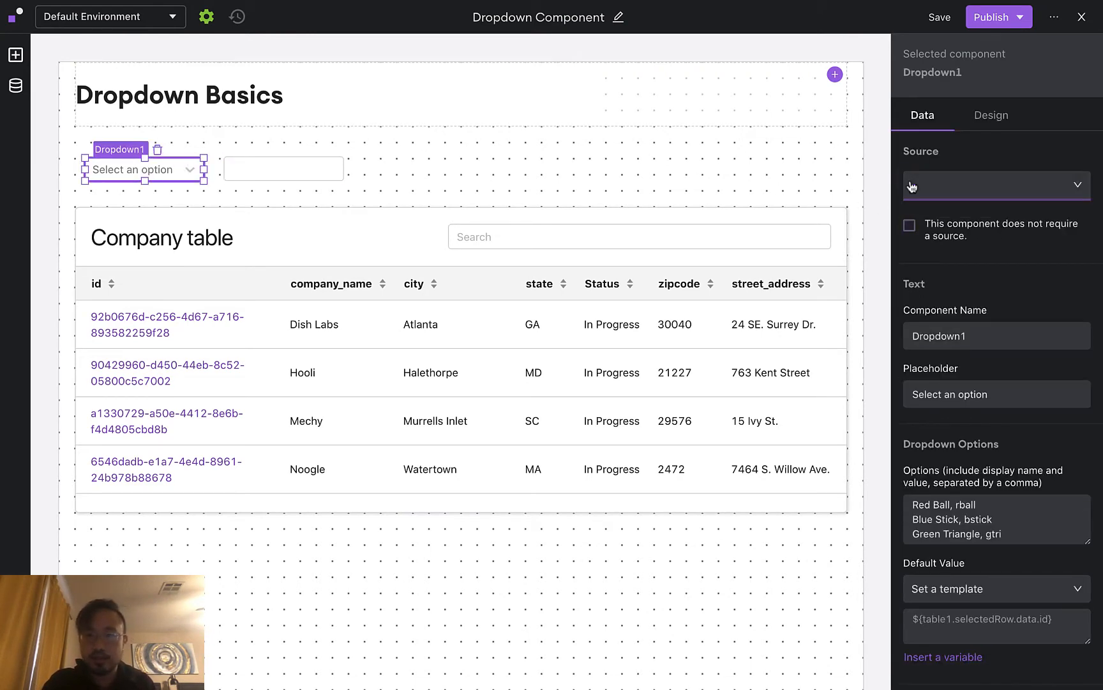
{"action": "left_click", "coordinate": [984, 192]}
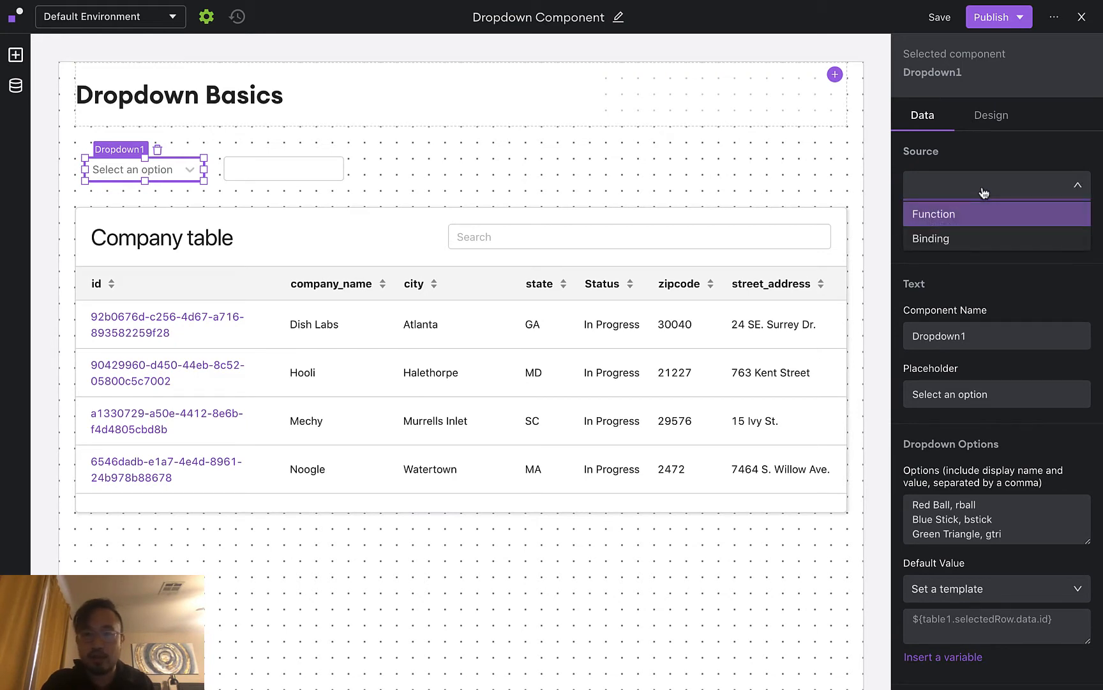
{"action": "left_click", "coordinate": [979, 219]}
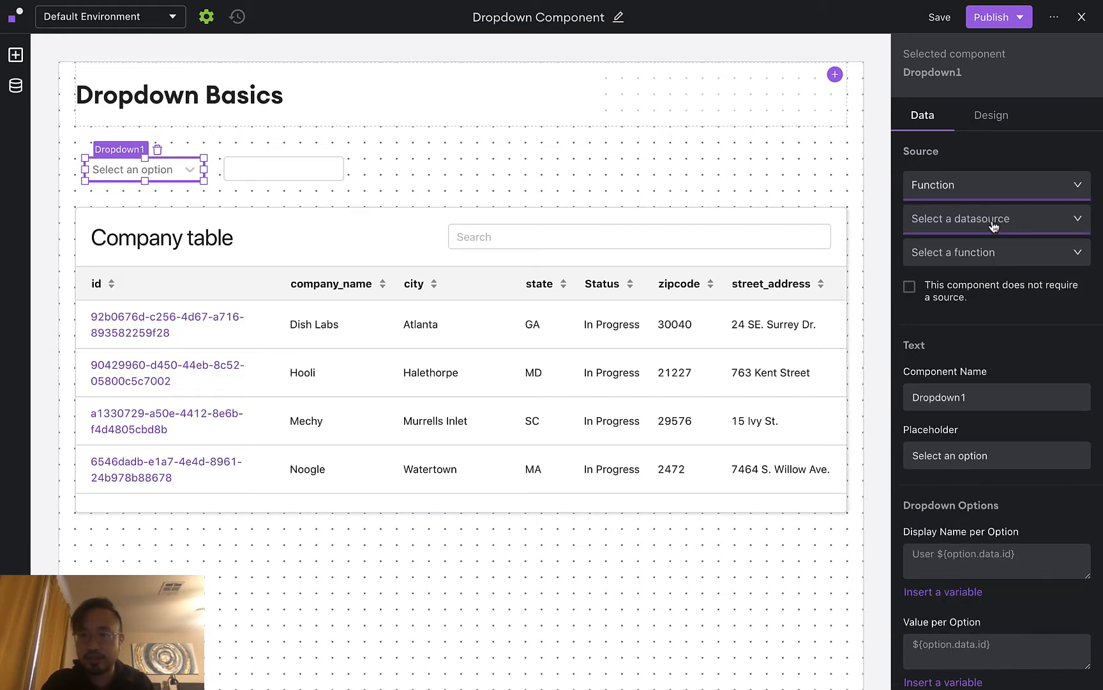
{"action": "left_click", "coordinate": [993, 226]}
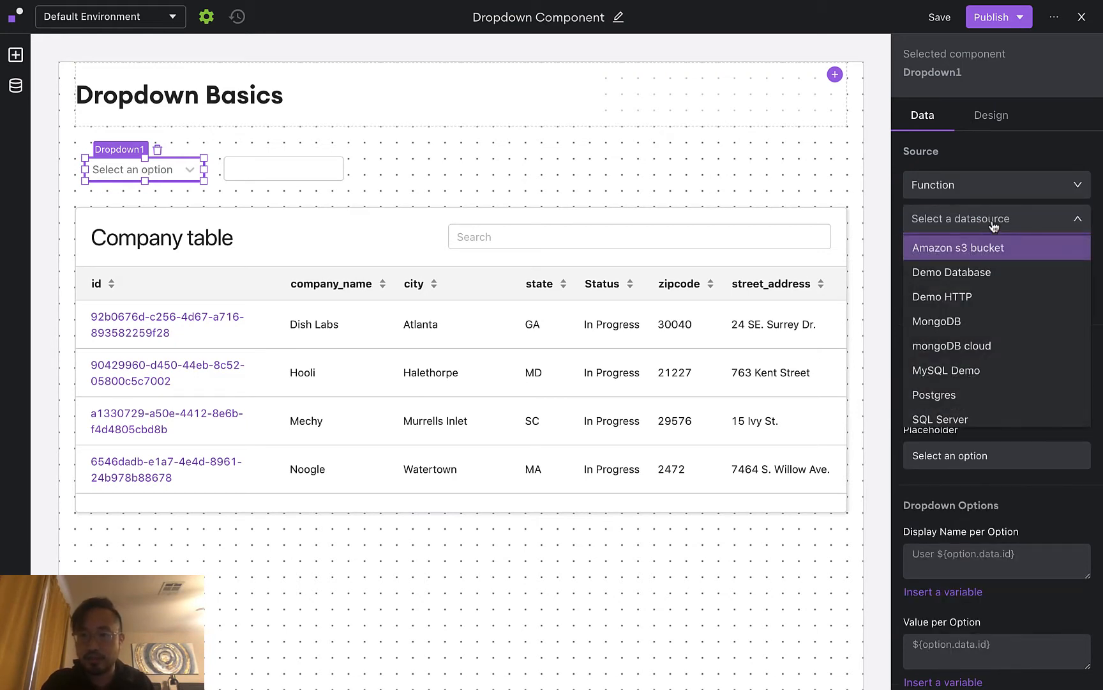
{"action": "left_click", "coordinate": [1007, 276]}
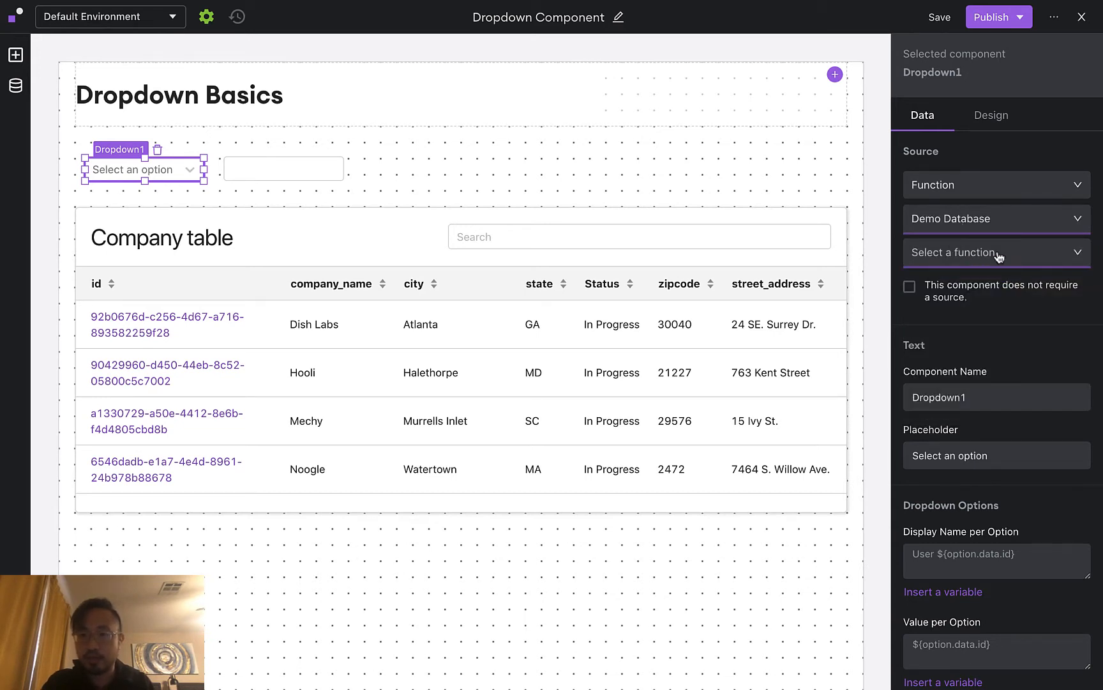
{"action": "left_click", "coordinate": [999, 255]}
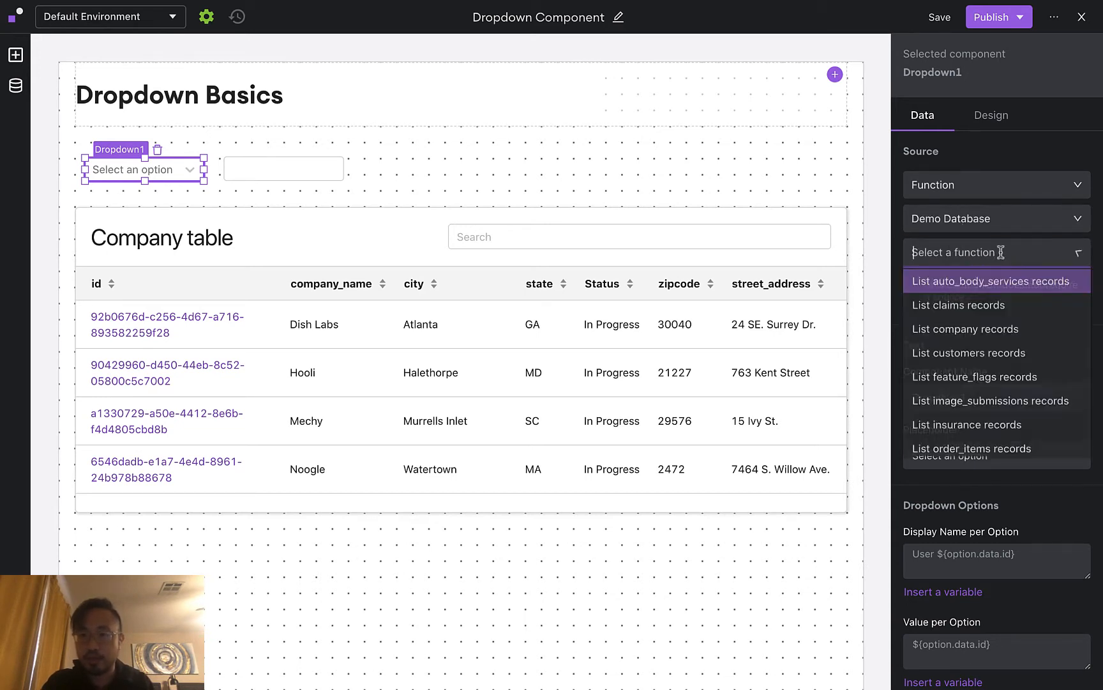
{"action": "left_click", "coordinate": [1032, 337]}
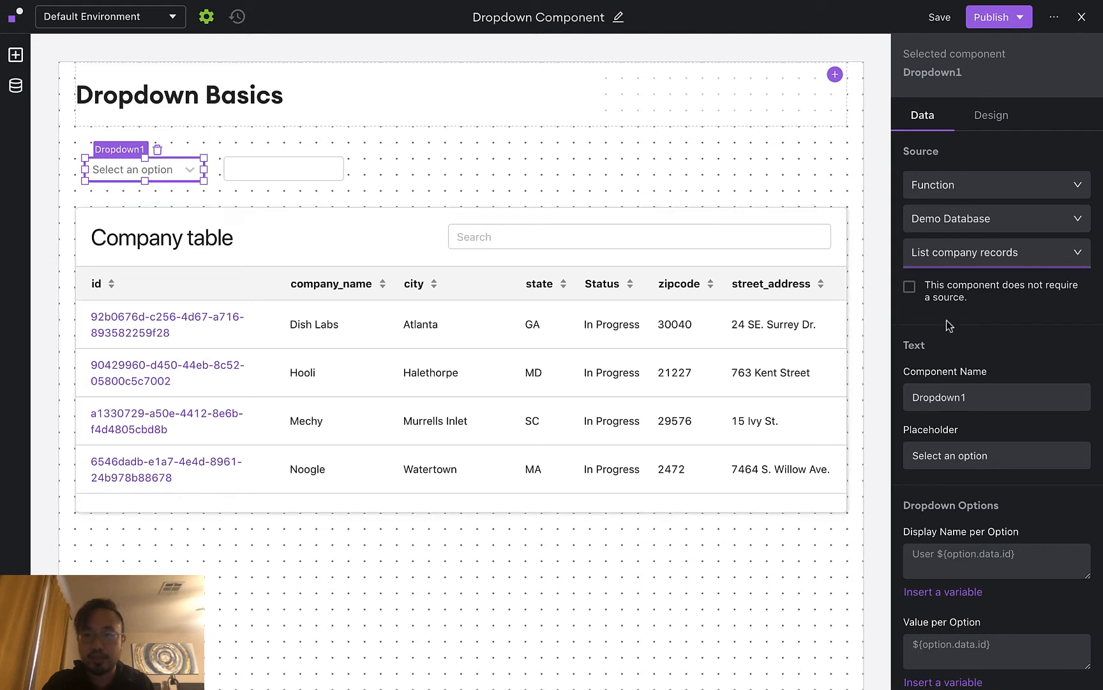
Set the display name per option to ${option.data.company_name}
{"action": "scroll", "coordinate": [966, 328], "scroll_direction": "down", "scroll_amount": 1}
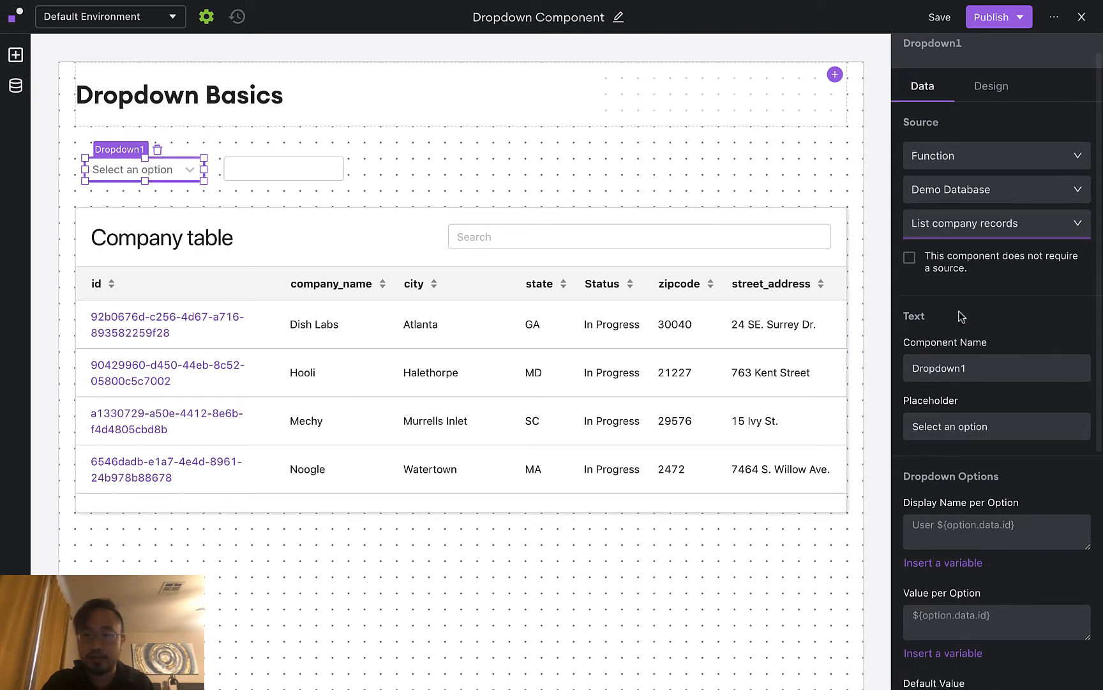
{"action": "scroll", "coordinate": [963, 320], "scroll_direction": "down", "scroll_amount": 4}
{"action": "scroll", "coordinate": [960, 313], "scroll_direction": "down", "scroll_amount": 2}
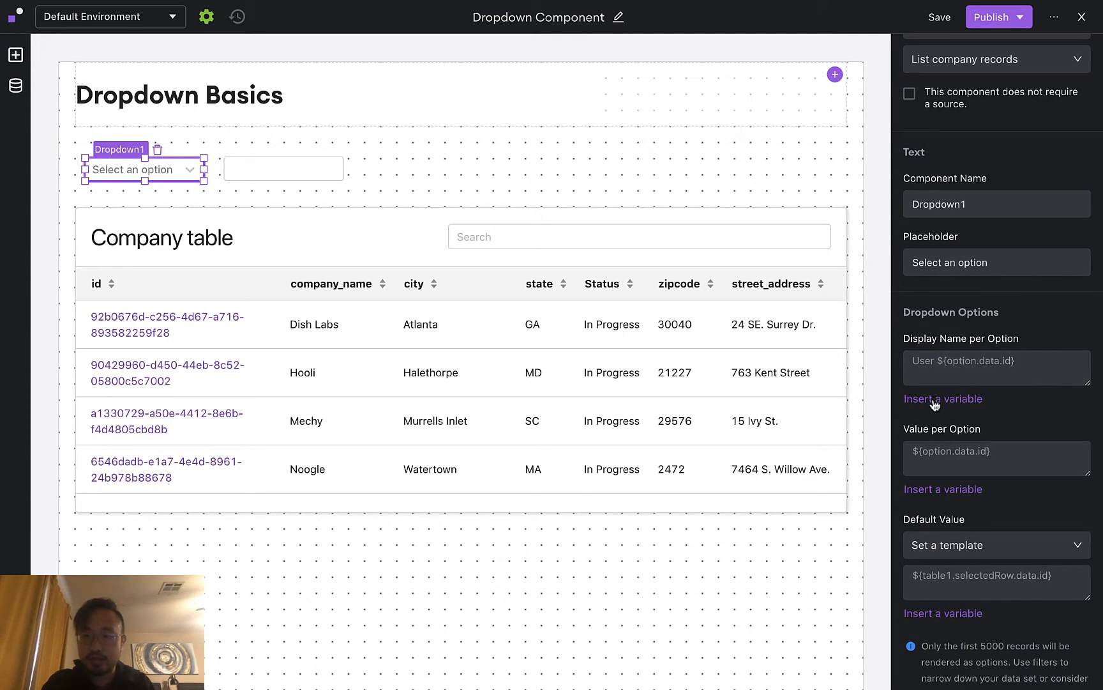
{"action": "left_click", "coordinate": [939, 400]}
{"action": "mouse_move", "coordinate": [958, 433]}
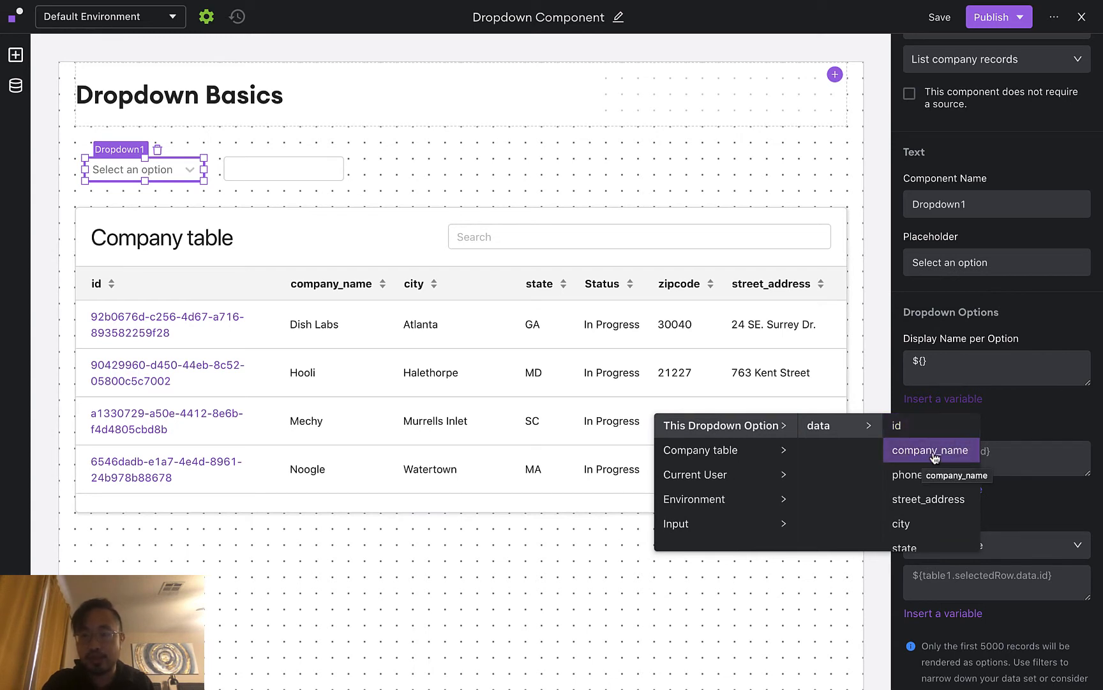
{"action": "left_click", "coordinate": [934, 451]}
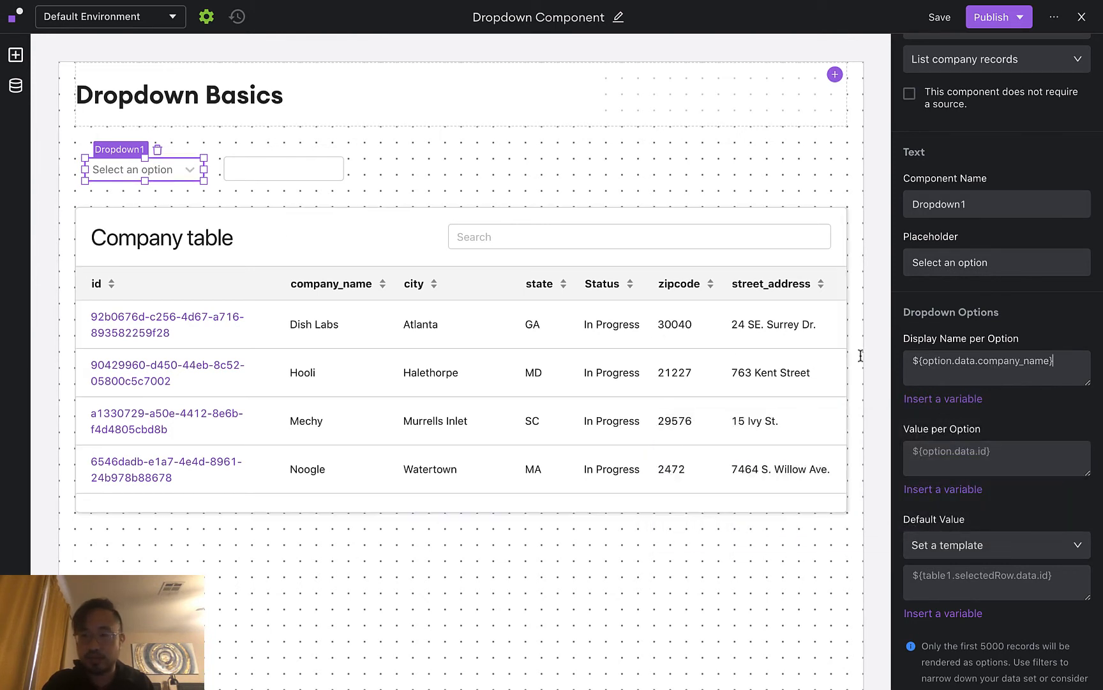
{"action": "scroll", "coordinate": [1001, 329], "scroll_direction": "down", "scroll_amount": 1}
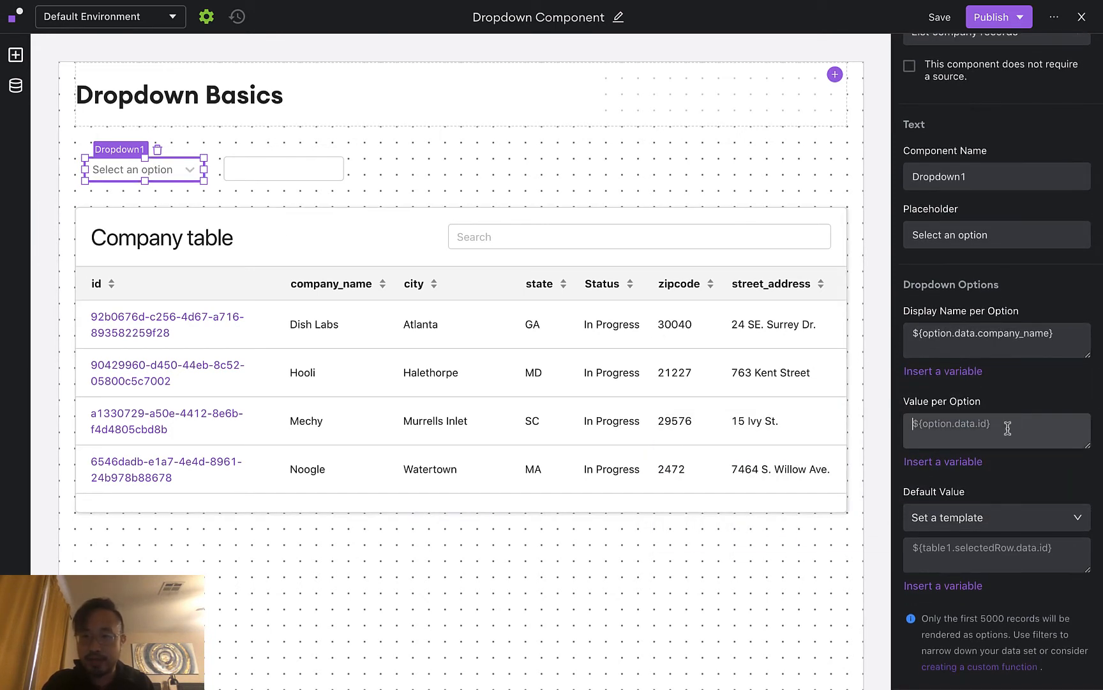
Set the value per option to the option's data id
{"action": "left_click", "coordinate": [956, 469]}
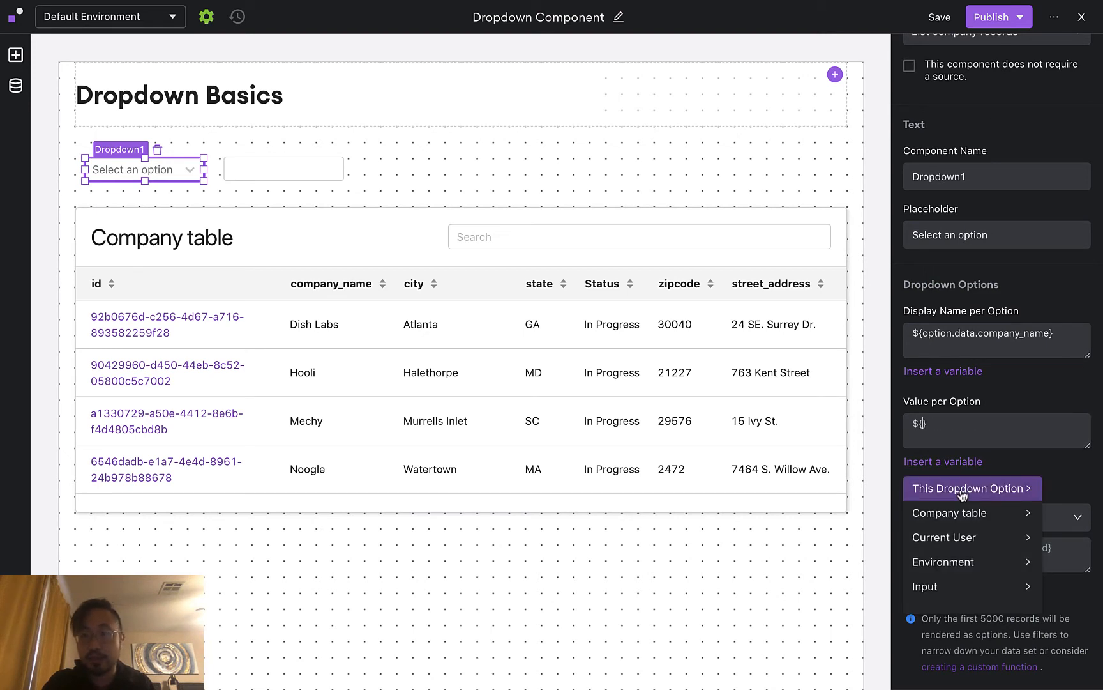
{"action": "left_click", "coordinate": [942, 493]}
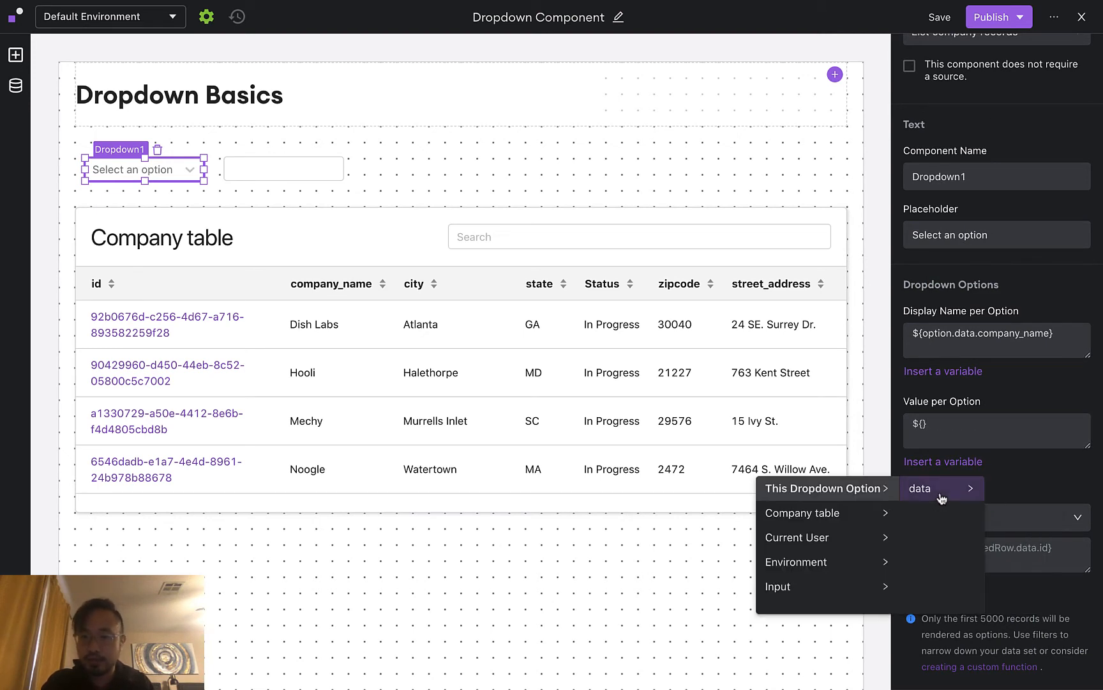
{"action": "left_click", "coordinate": [942, 496]}
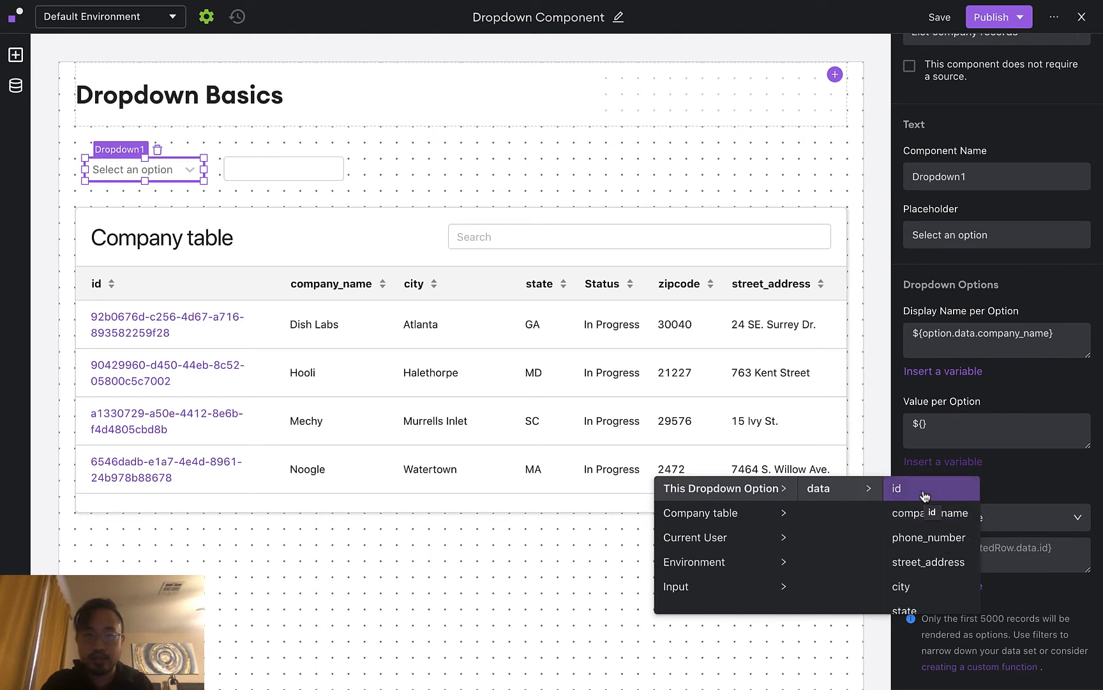
{"action": "left_click", "coordinate": [922, 489]}
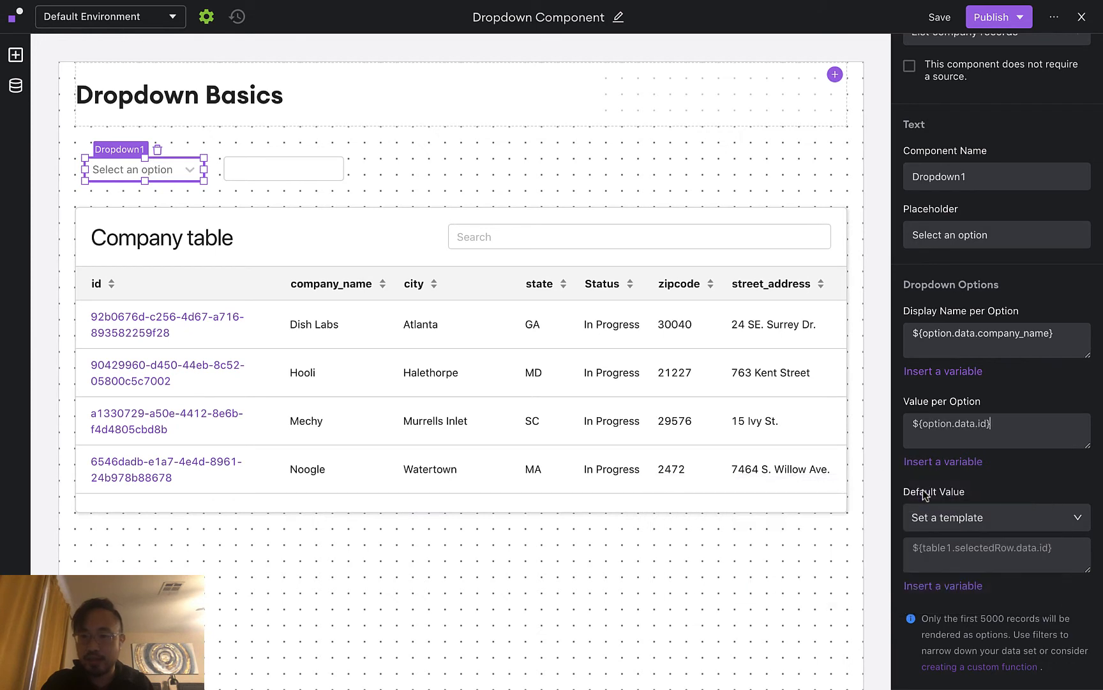
Publish the app changes to the Default and Staging environments
{"action": "scroll", "coordinate": [1010, 470], "scroll_direction": "down", "scroll_amount": 2}
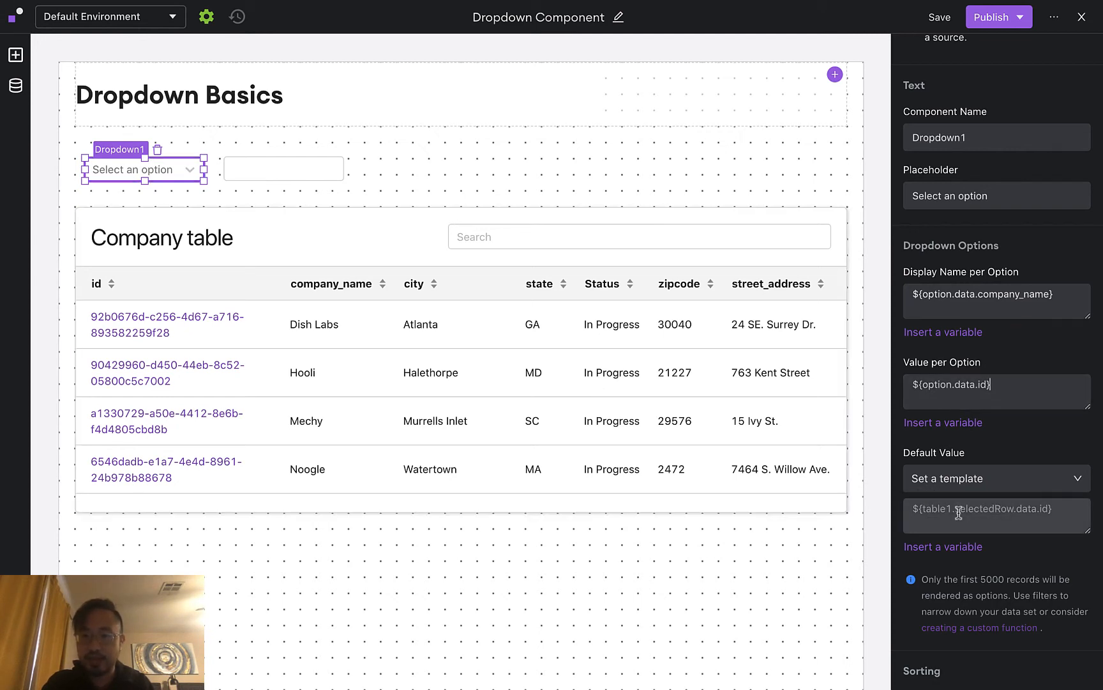
{"action": "scroll", "coordinate": [1007, 449], "scroll_direction": "down", "scroll_amount": 1}
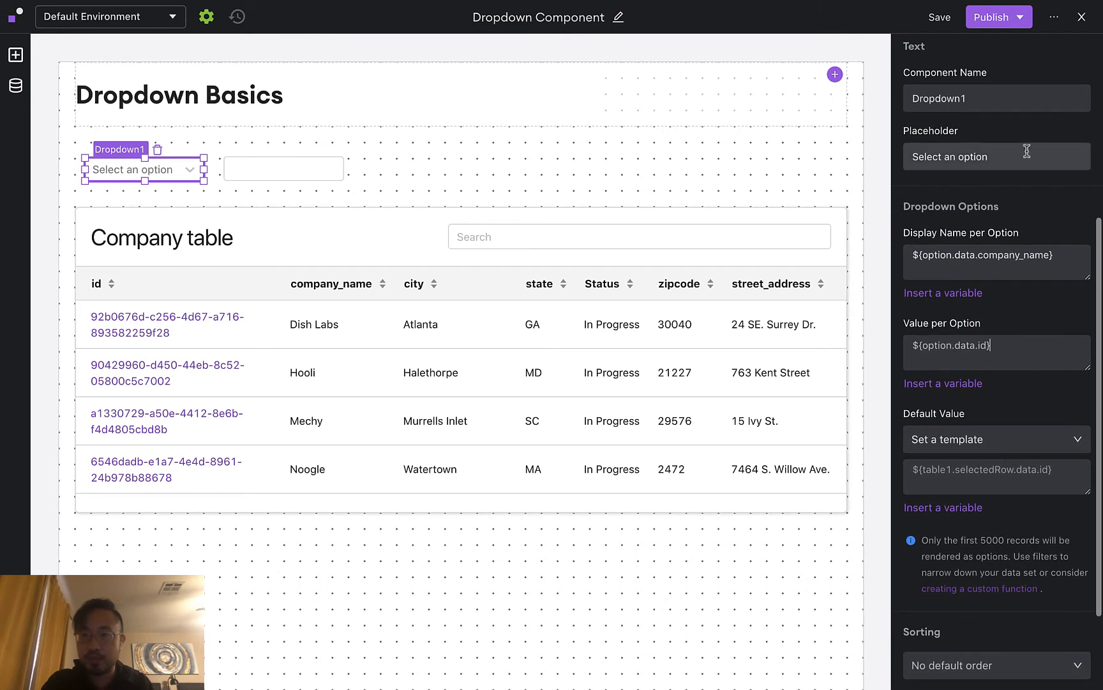
{"action": "left_click", "coordinate": [999, 17]}
{"action": "left_click", "coordinate": [1027, 201]}
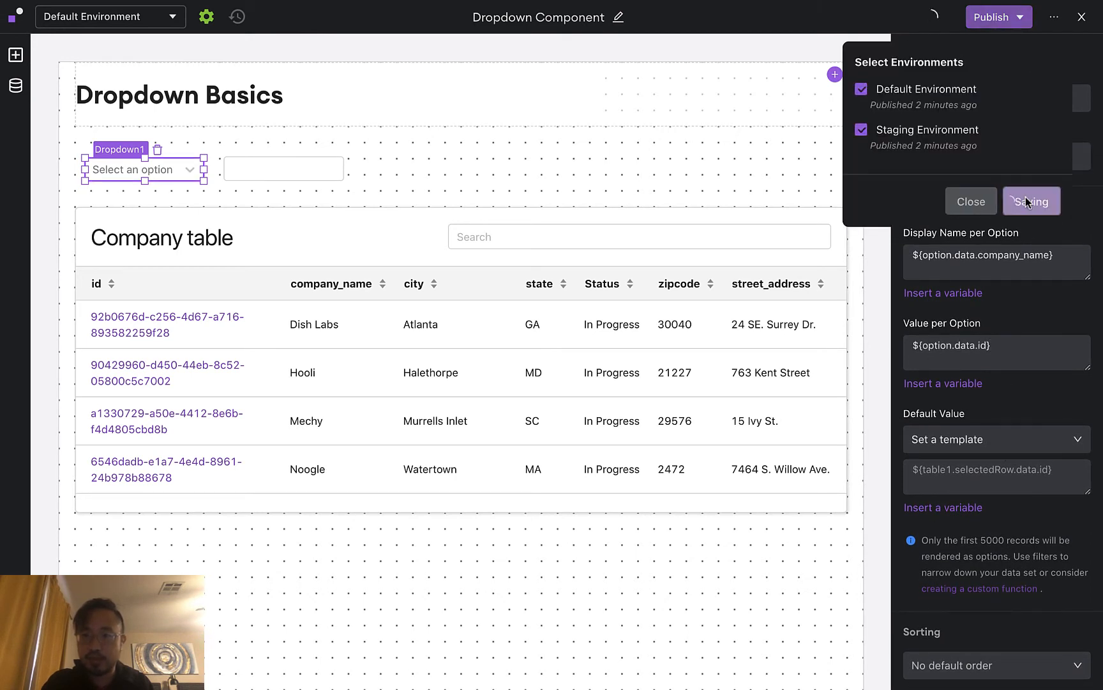
{"action": "left_click", "coordinate": [956, 201]}
{"action": "left_click", "coordinate": [1082, 18]}
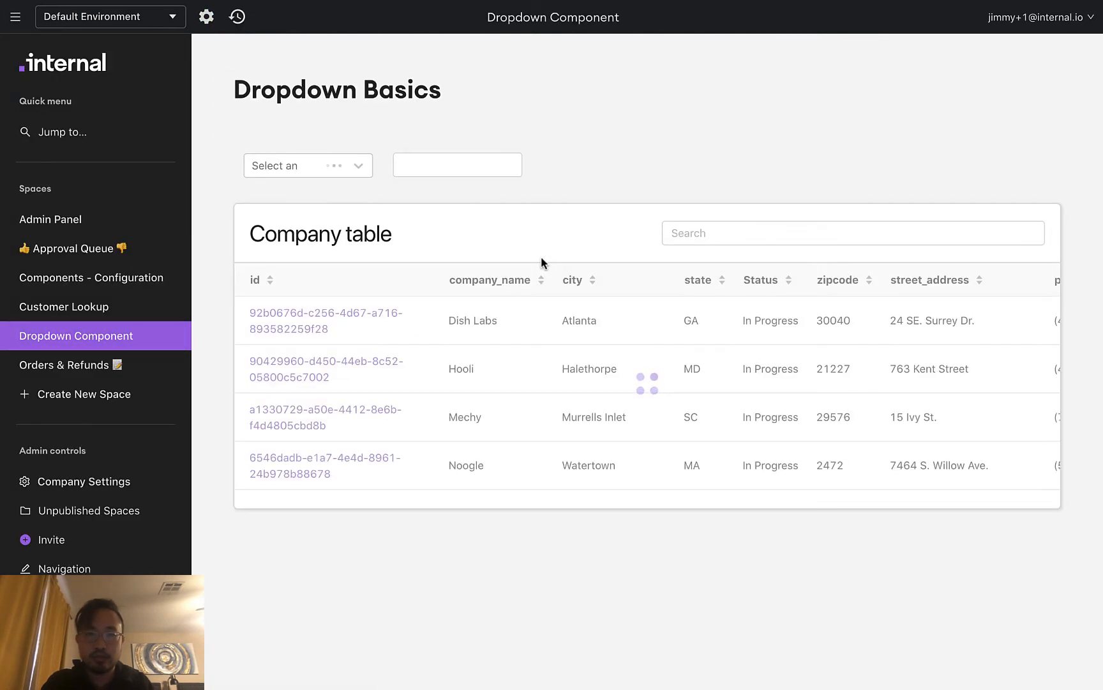
{"action": "left_click", "coordinate": [358, 168]}
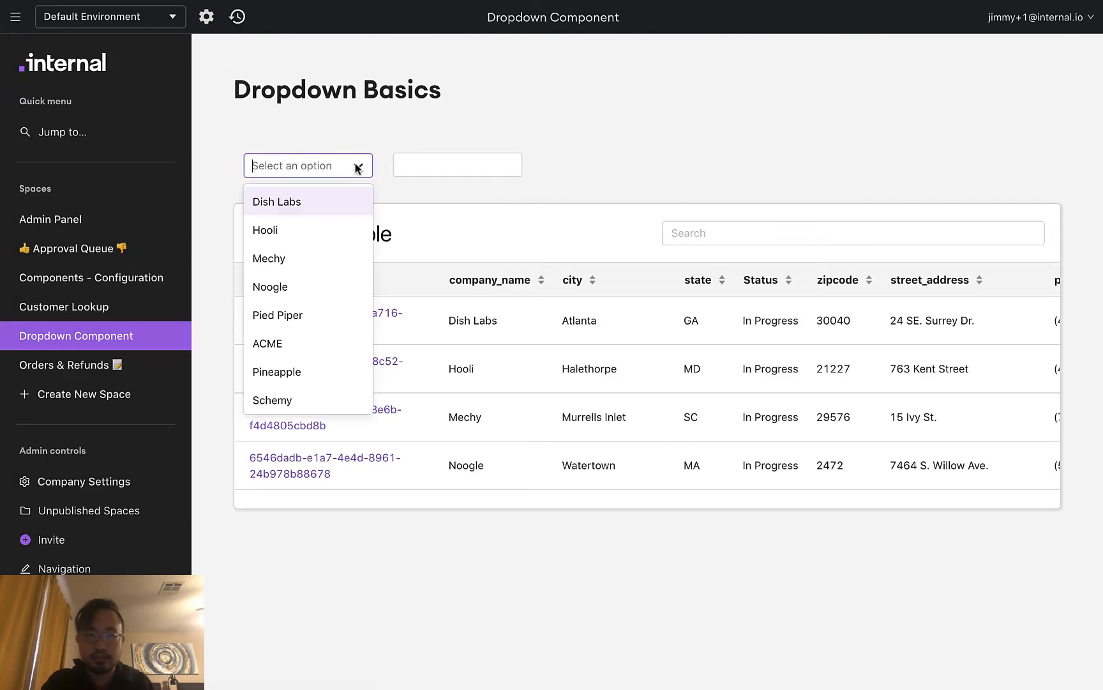
{"action": "left_click", "coordinate": [328, 203]}
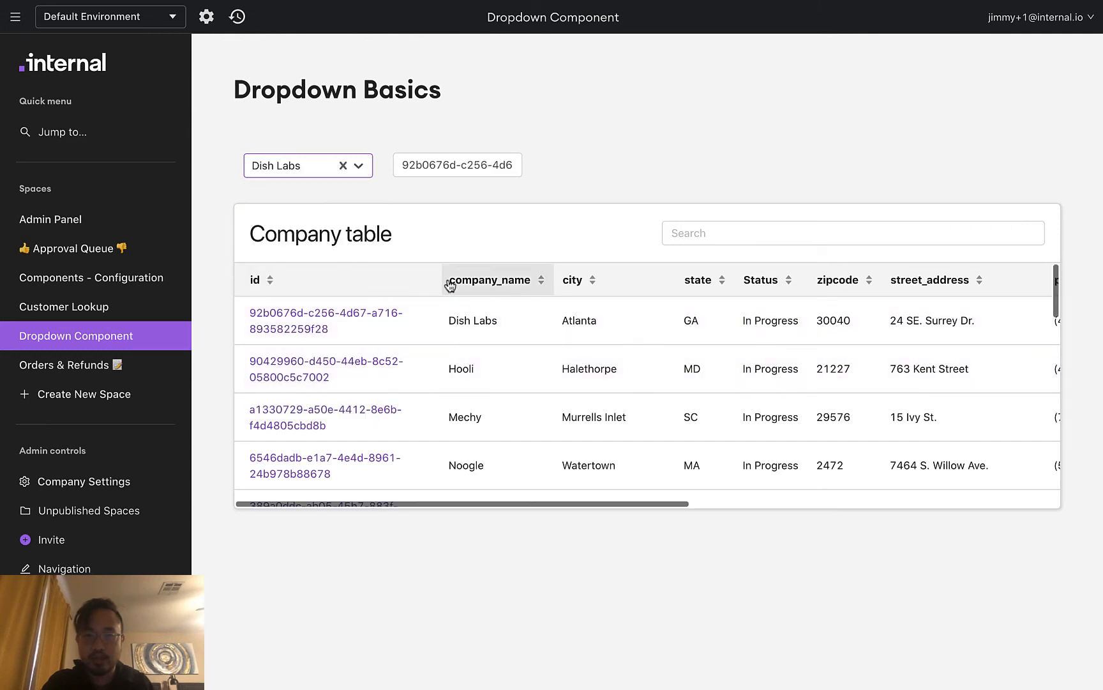
{"action": "left_click", "coordinate": [358, 169]}
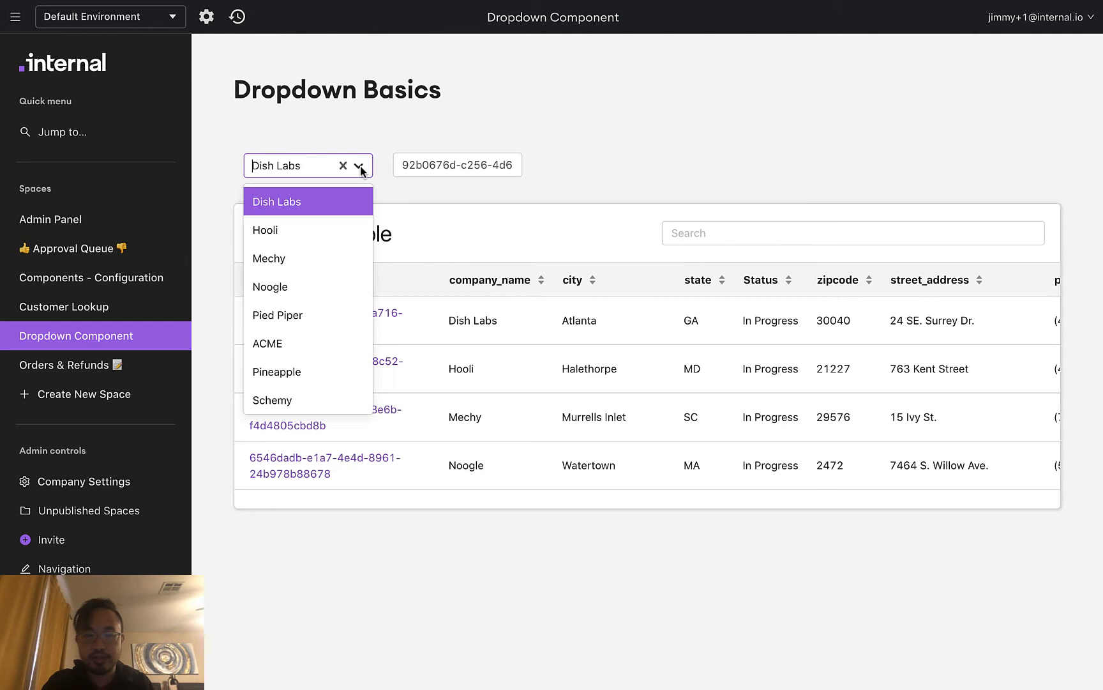
{"action": "left_click", "coordinate": [332, 230]}
{"action": "left_click", "coordinate": [460, 171]}
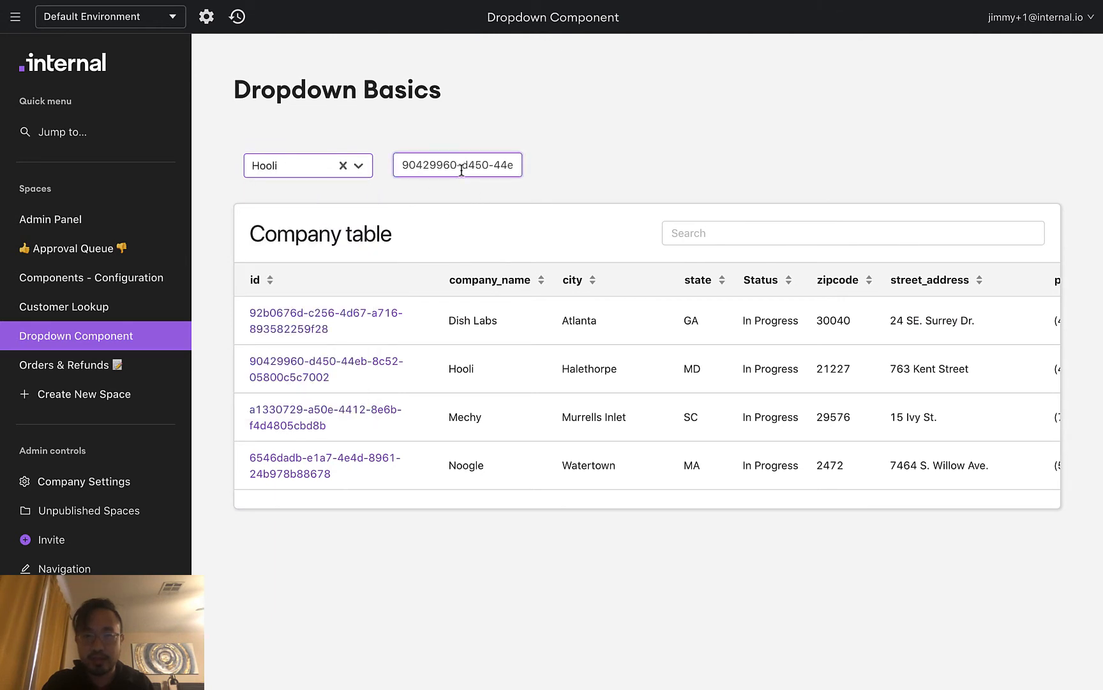
{"action": "left_click", "coordinate": [361, 169]}
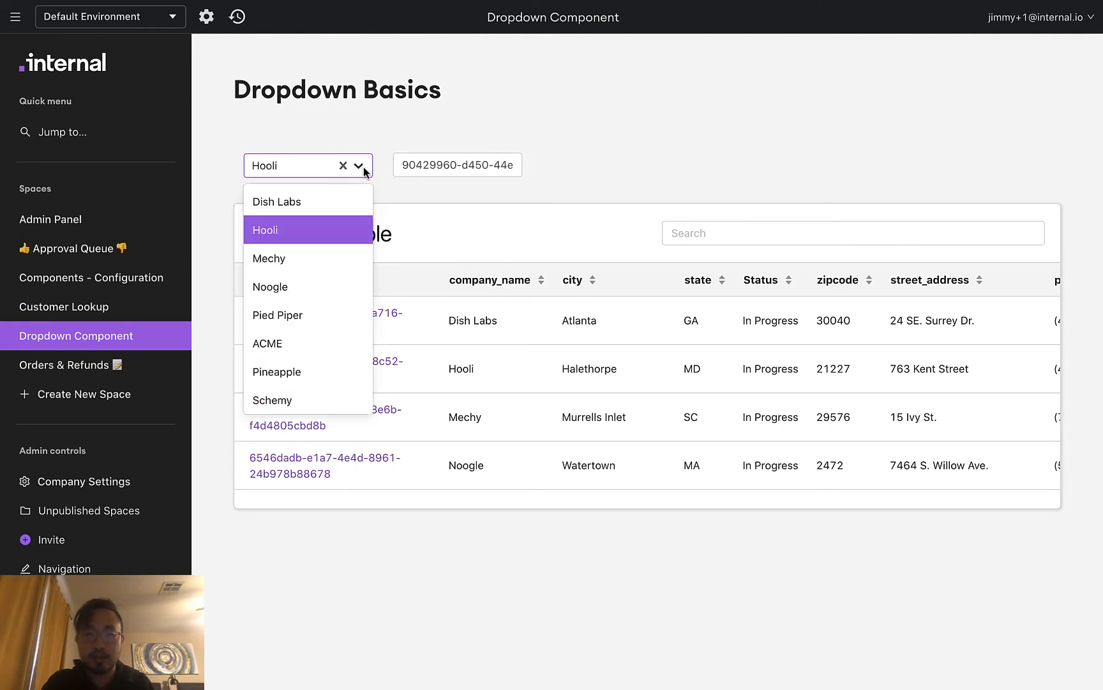
{"action": "left_click", "coordinate": [323, 266]}
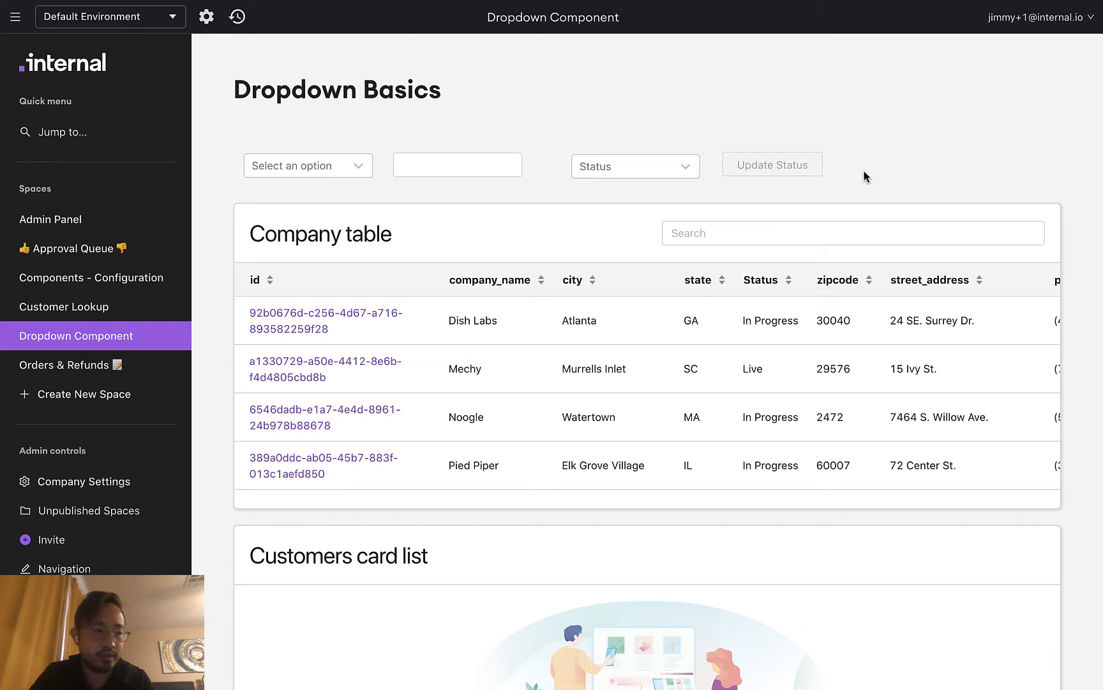
Filter the table and customer cards to Dish Labs using the company dropdown
{"action": "left_click", "coordinate": [345, 167]}
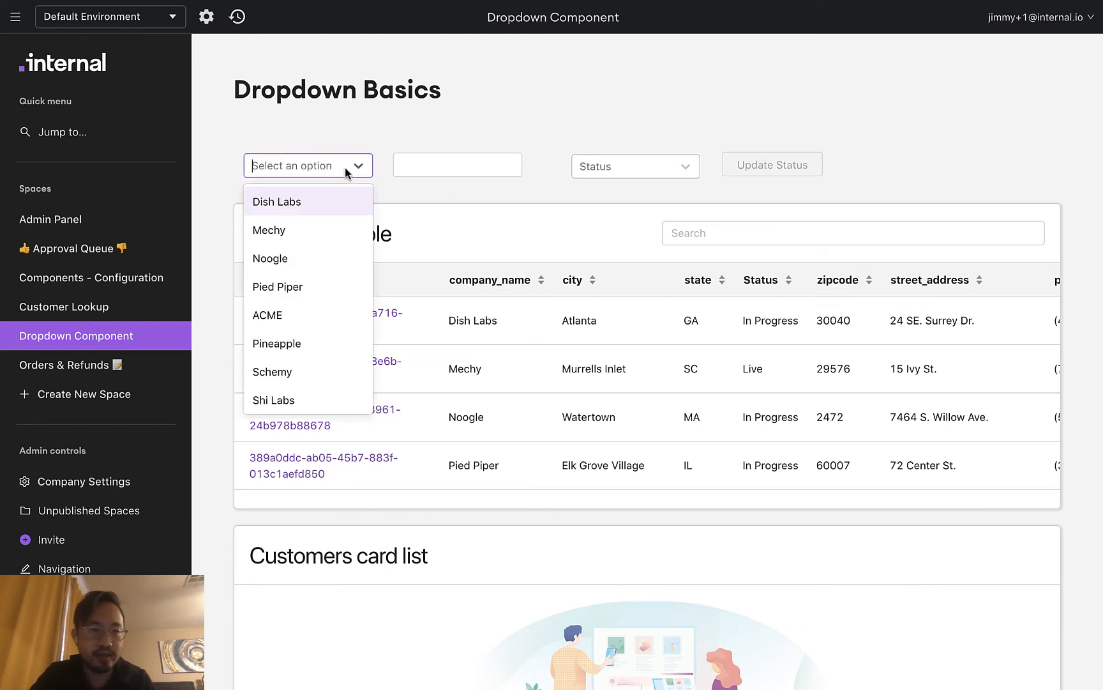
{"action": "left_click", "coordinate": [329, 199]}
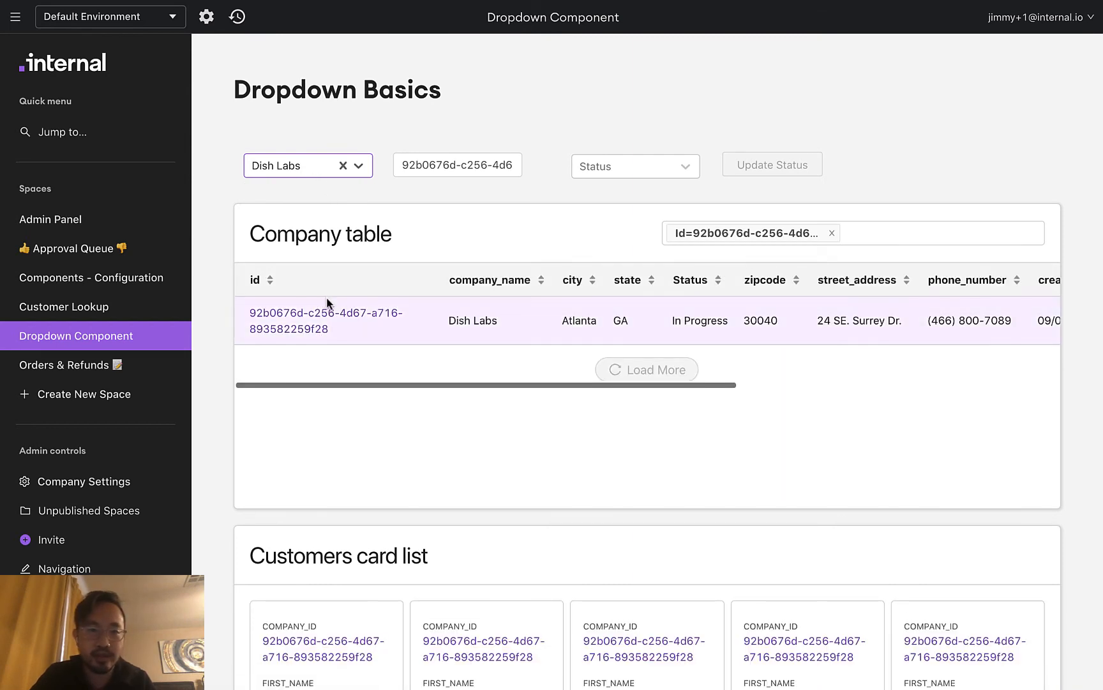
{"action": "scroll", "coordinate": [198, 405], "scroll_direction": "down", "scroll_amount": 3}
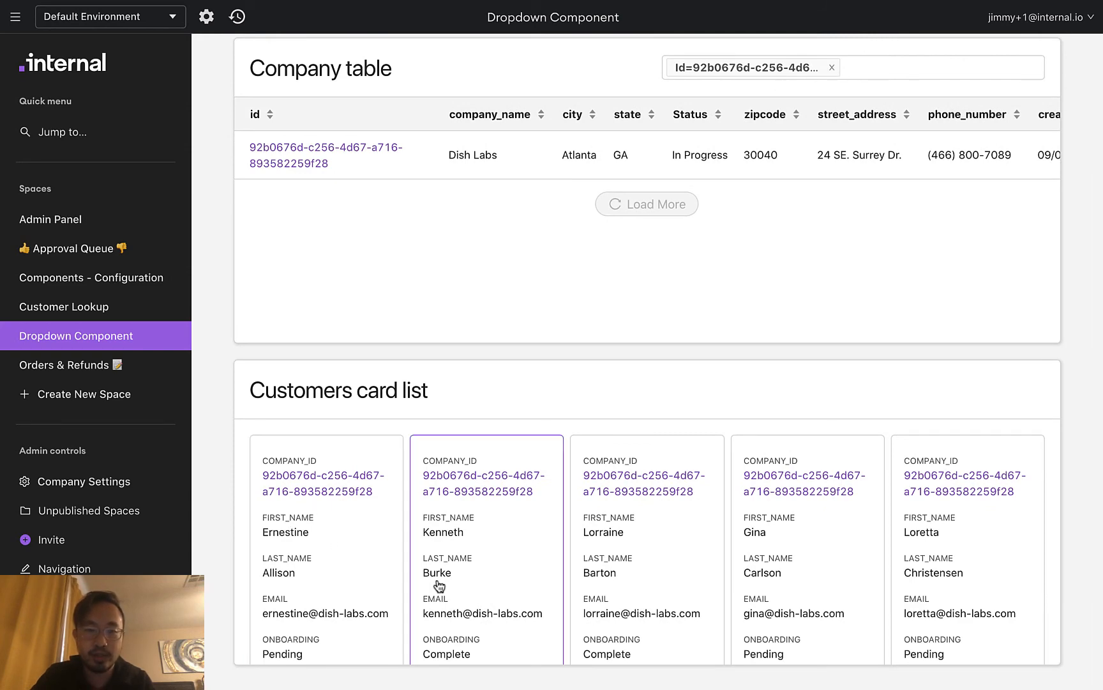
{"action": "scroll", "coordinate": [413, 578], "scroll_direction": "up", "scroll_amount": 2}
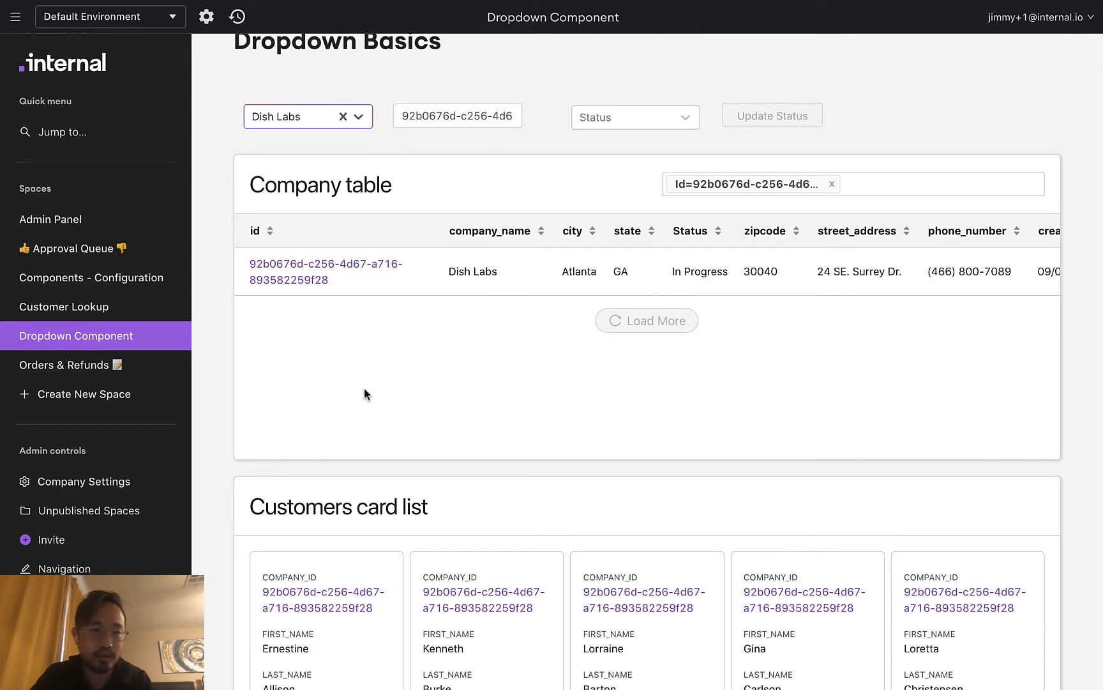
{"action": "scroll", "coordinate": [364, 389], "scroll_direction": "up", "scroll_amount": 1}
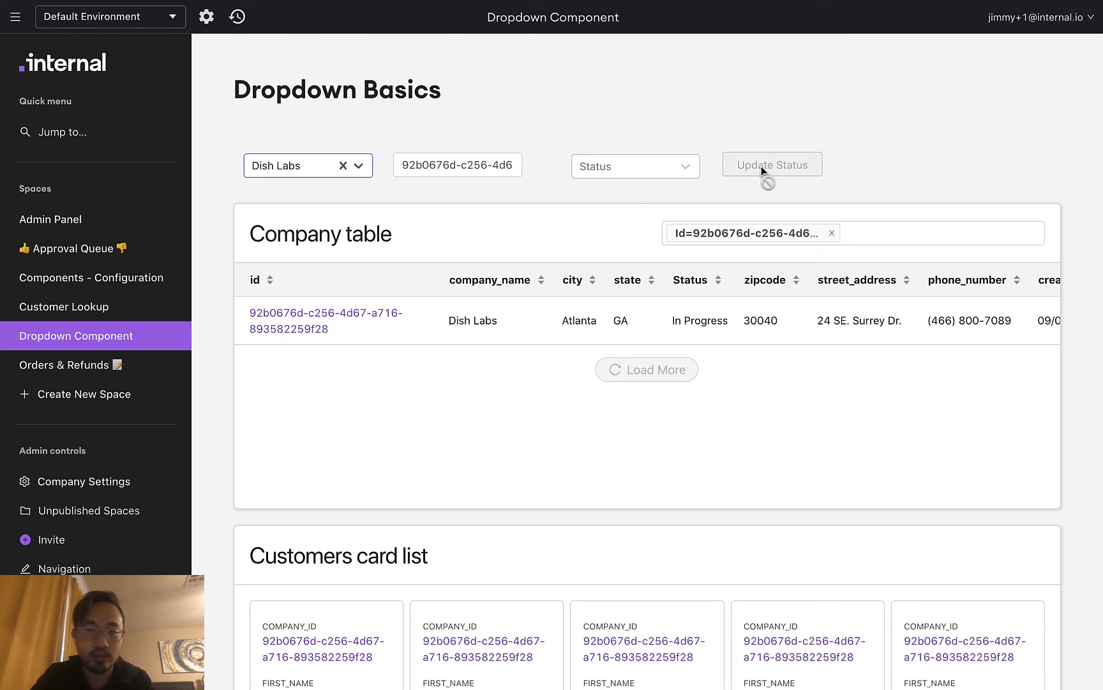
Change Dish Labs' status to Not Started with Update Status
{"action": "left_click", "coordinate": [655, 168]}
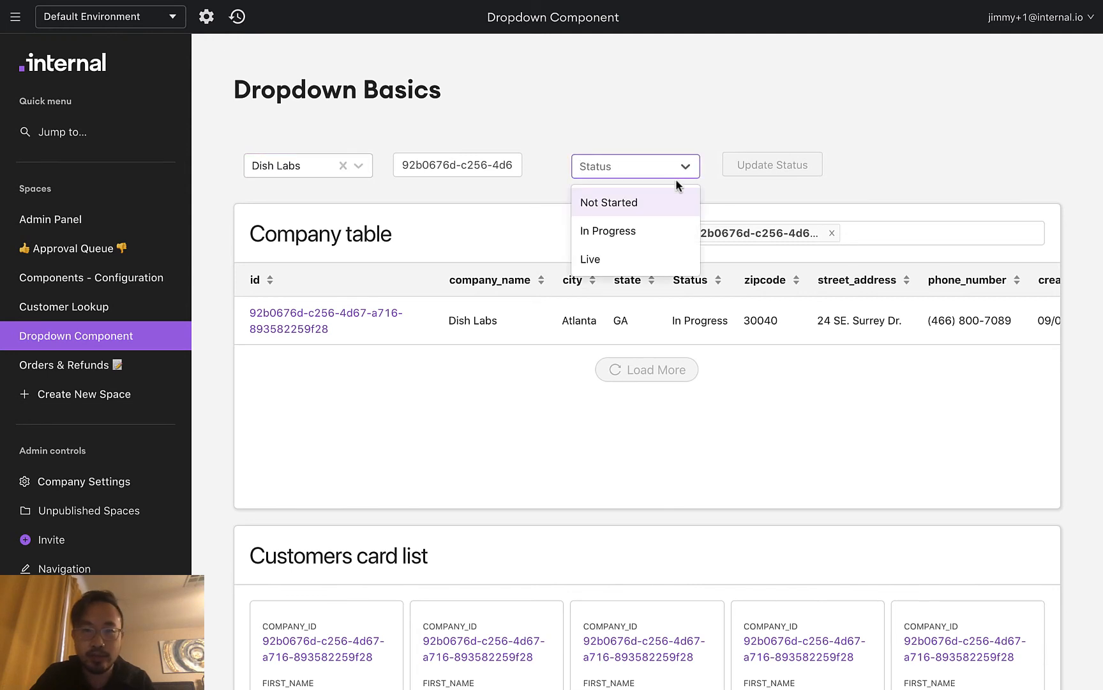
{"action": "left_click", "coordinate": [667, 202]}
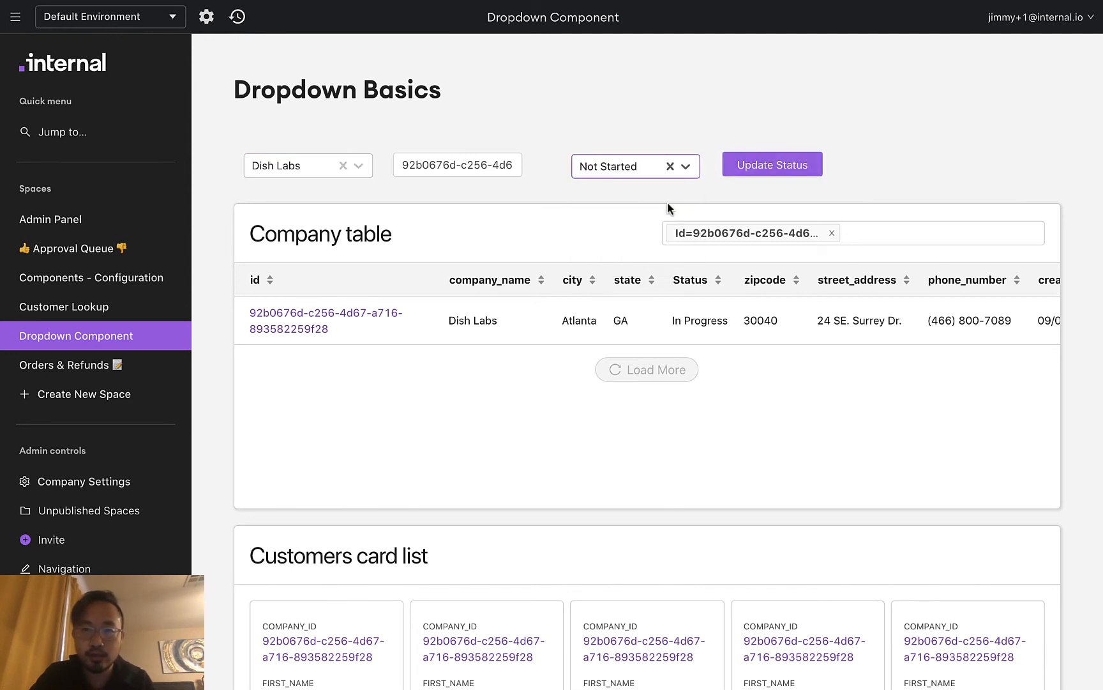
{"action": "left_click", "coordinate": [756, 170]}
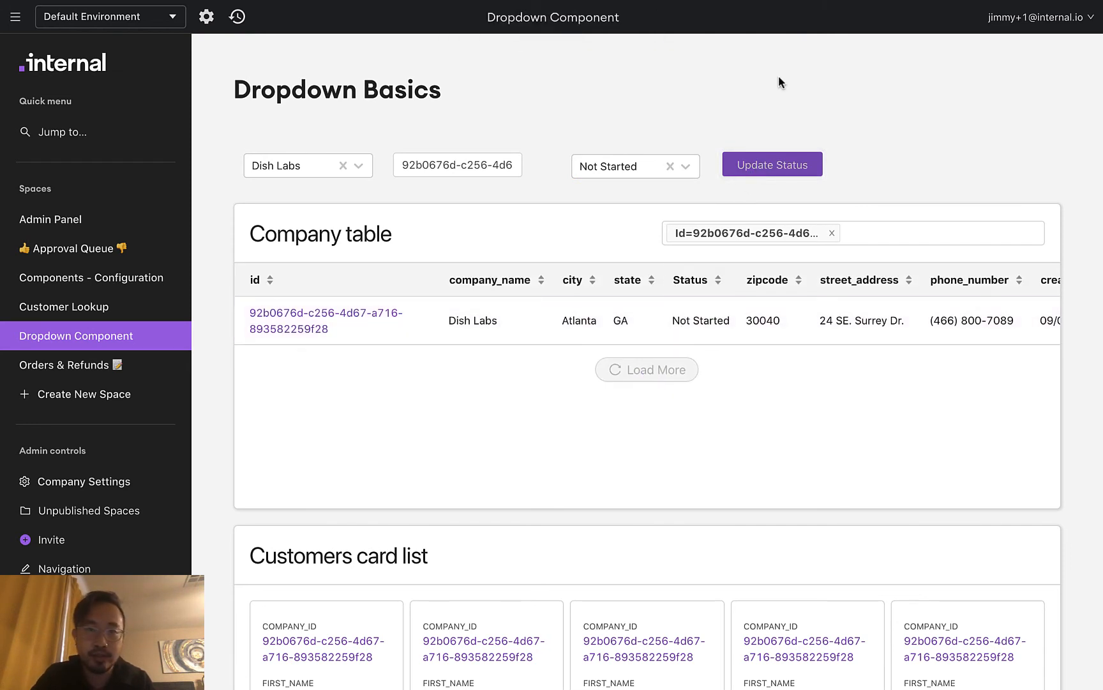
{"action": "left_click", "coordinate": [206, 18]}
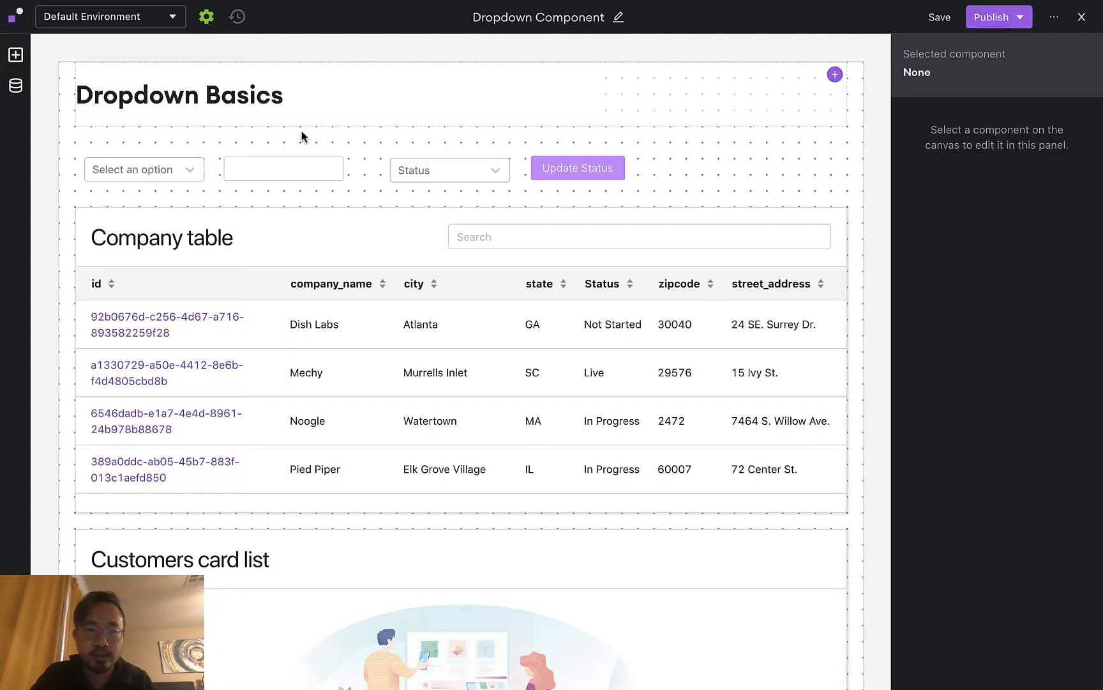
Check that the Company table filters its id on the dropdown's value
{"action": "left_click", "coordinate": [291, 232]}
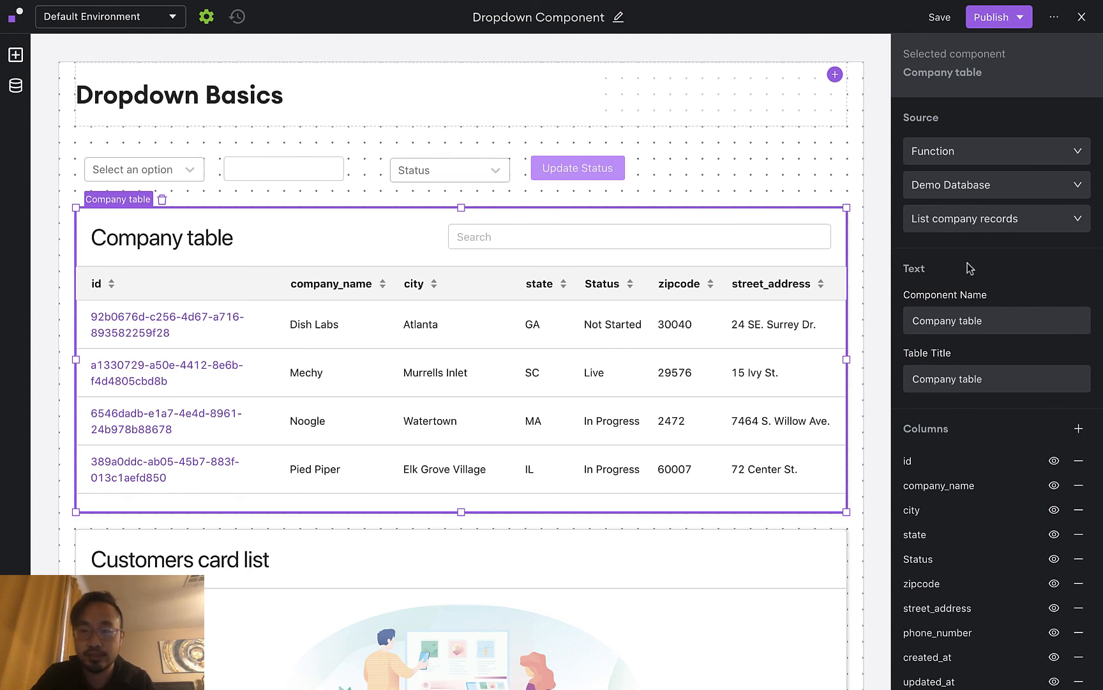
{"action": "scroll", "coordinate": [970, 271], "scroll_direction": "down", "scroll_amount": 8}
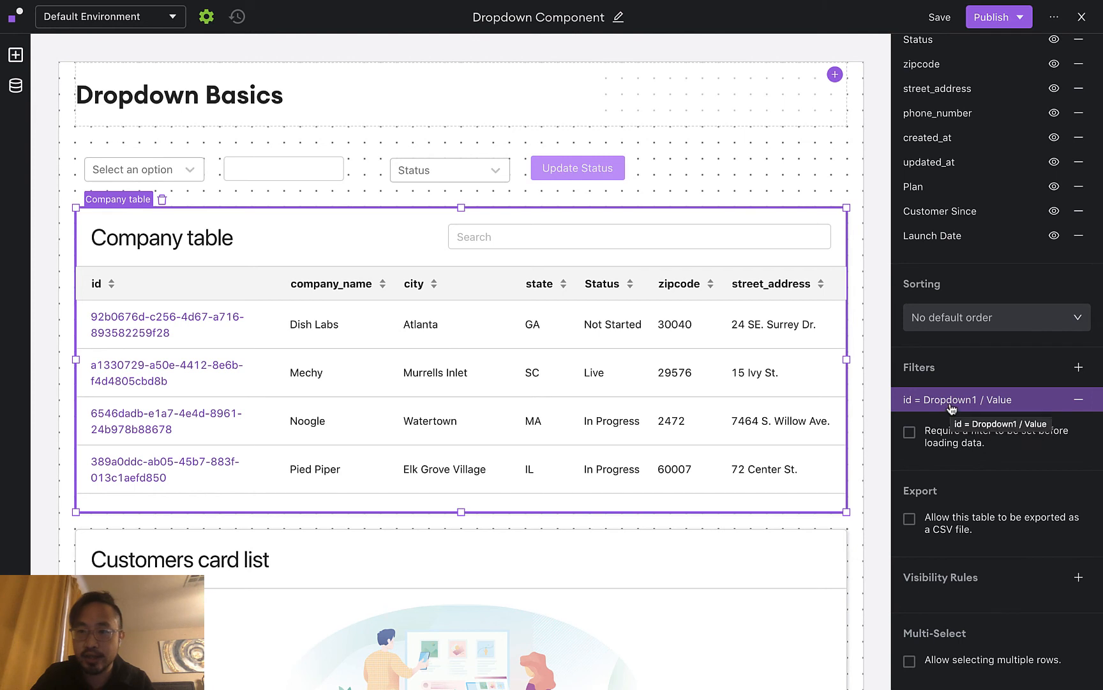
{"action": "left_click", "coordinate": [951, 404]}
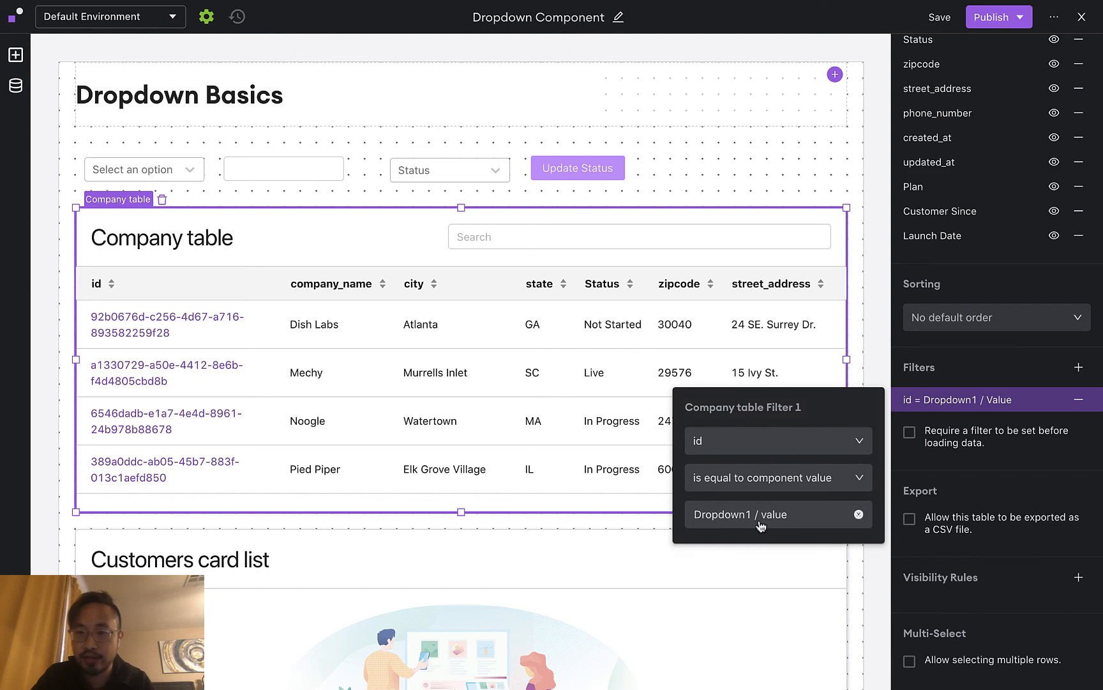
{"action": "left_click", "coordinate": [878, 302]}
{"action": "scroll", "coordinate": [758, 325], "scroll_direction": "down", "scroll_amount": 2}
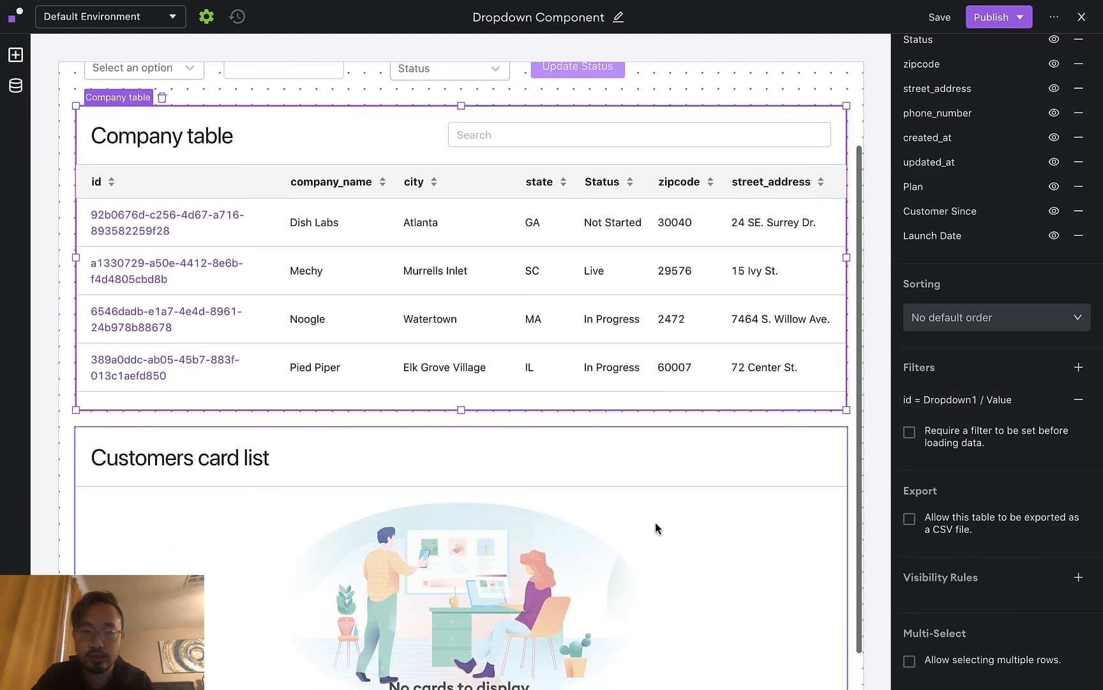
Check that the Customers card list filters company_id on the dropdown's value
{"action": "left_click", "coordinate": [617, 522]}
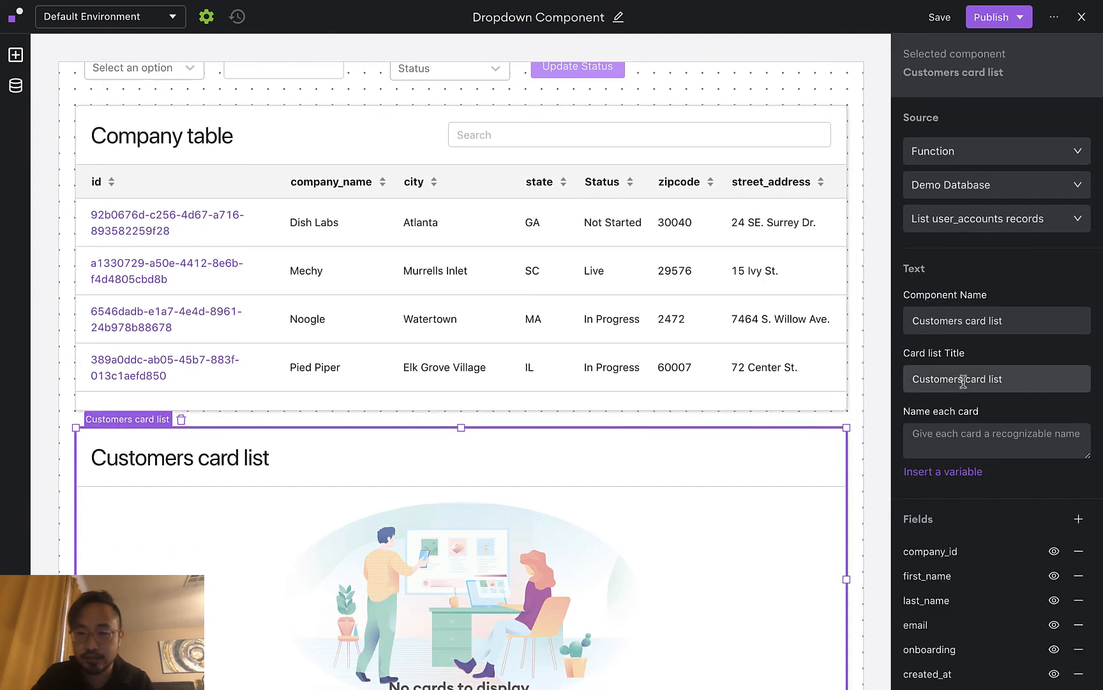
{"action": "scroll", "coordinate": [992, 377], "scroll_direction": "down", "scroll_amount": 5}
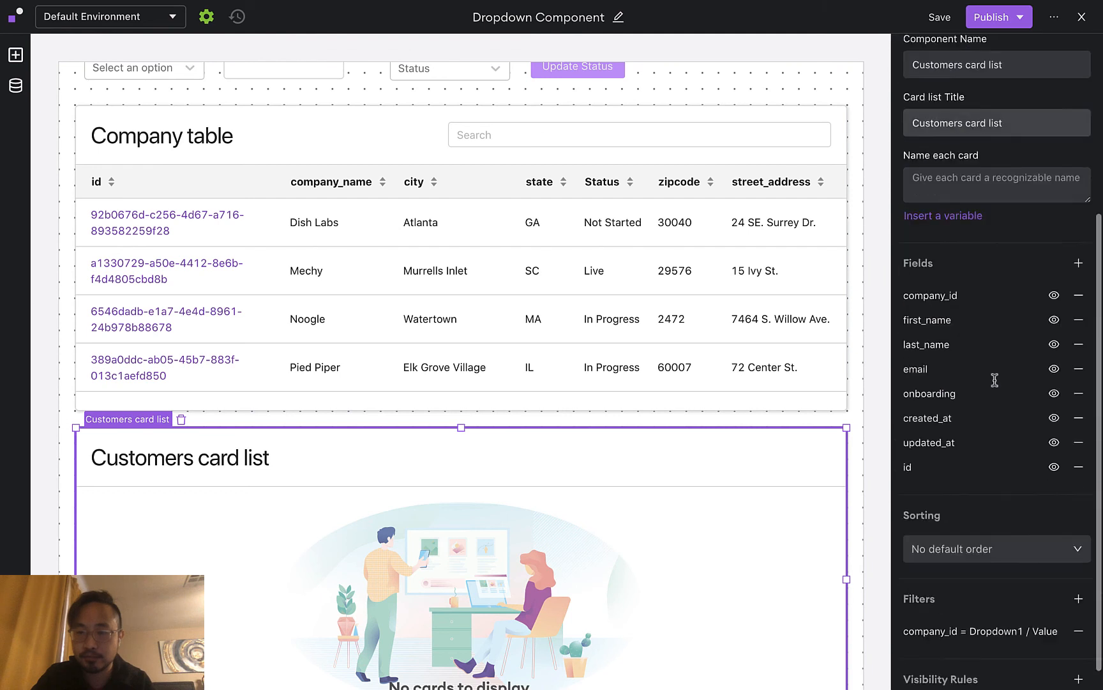
{"action": "left_click", "coordinate": [971, 608]}
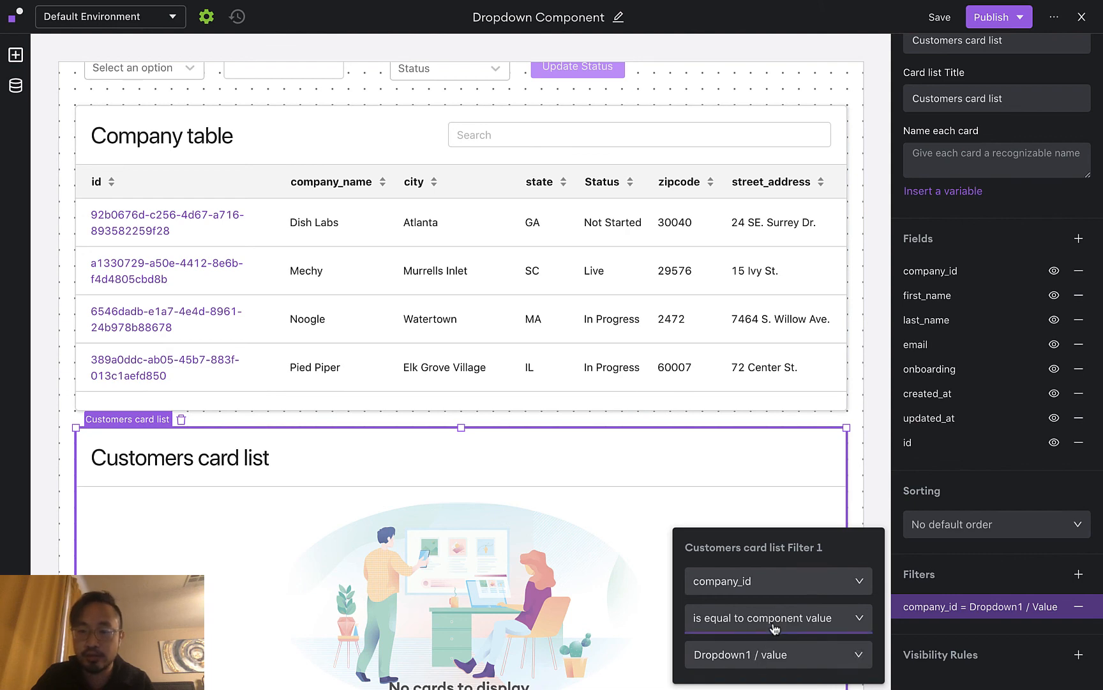
{"action": "left_click", "coordinate": [865, 484]}
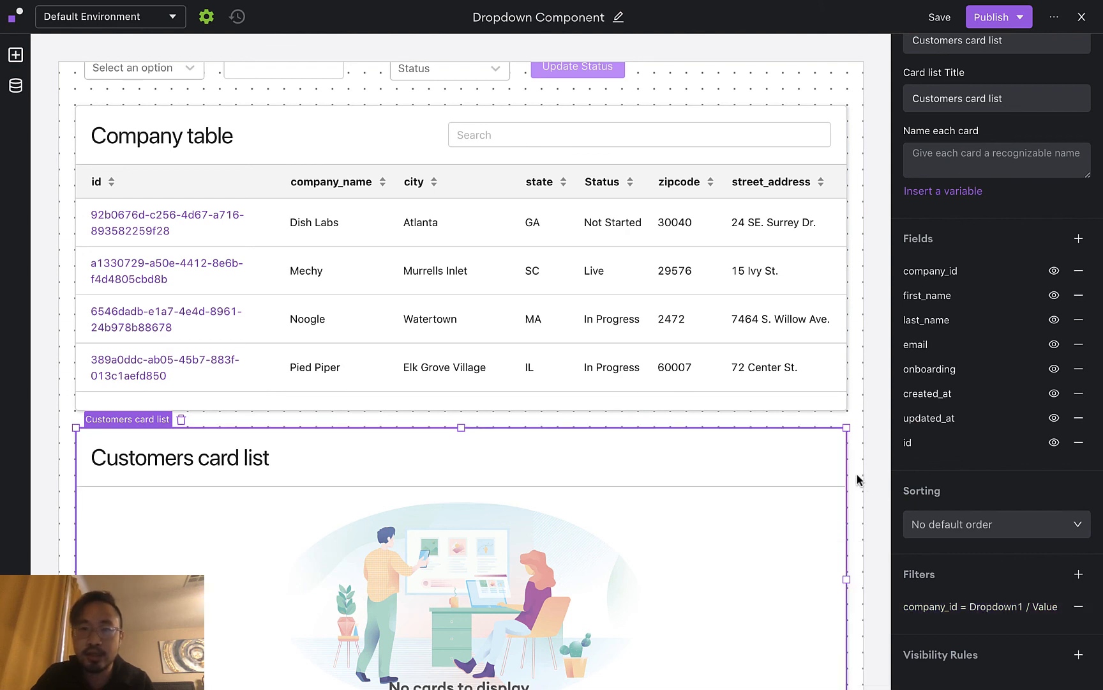
{"action": "scroll", "coordinate": [861, 478], "scroll_direction": "up", "scroll_amount": 3}
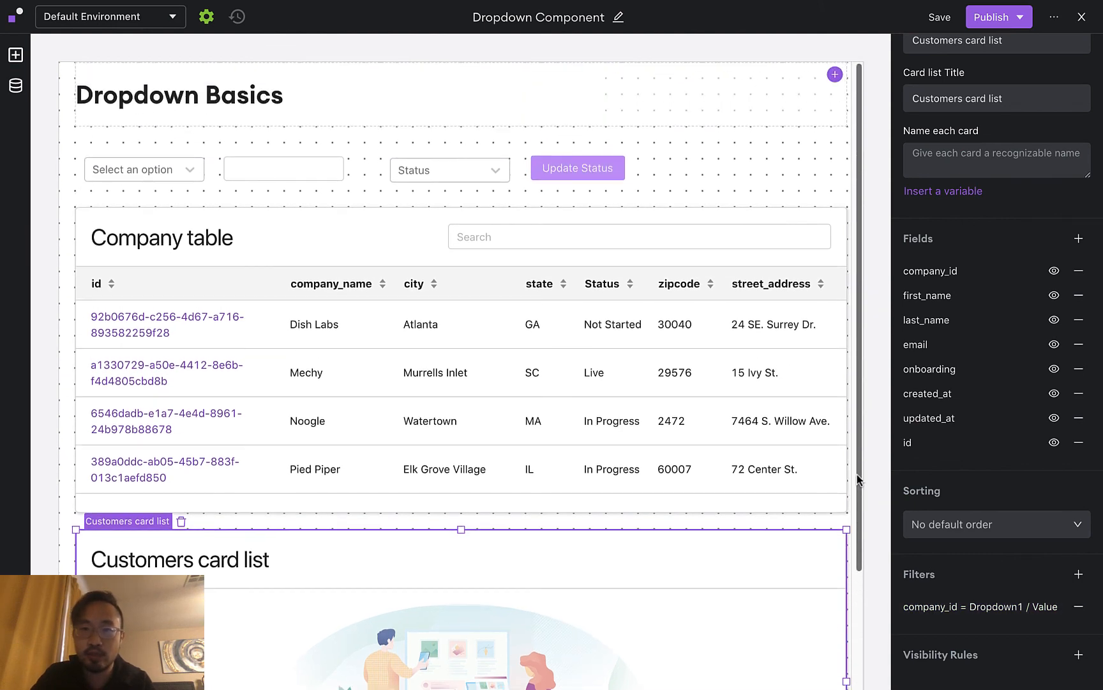
Inspect the Update Status button's Status field to confirm it uses Dropdown2's value
{"action": "left_click", "coordinate": [598, 172]}
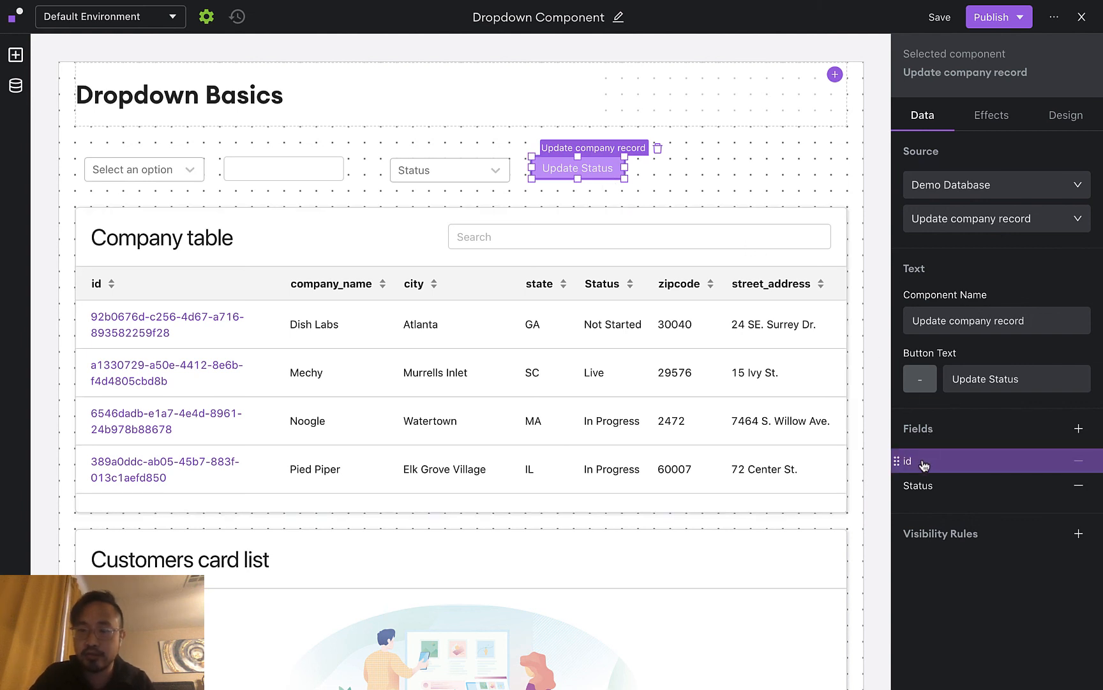
{"action": "left_click", "coordinate": [964, 487]}
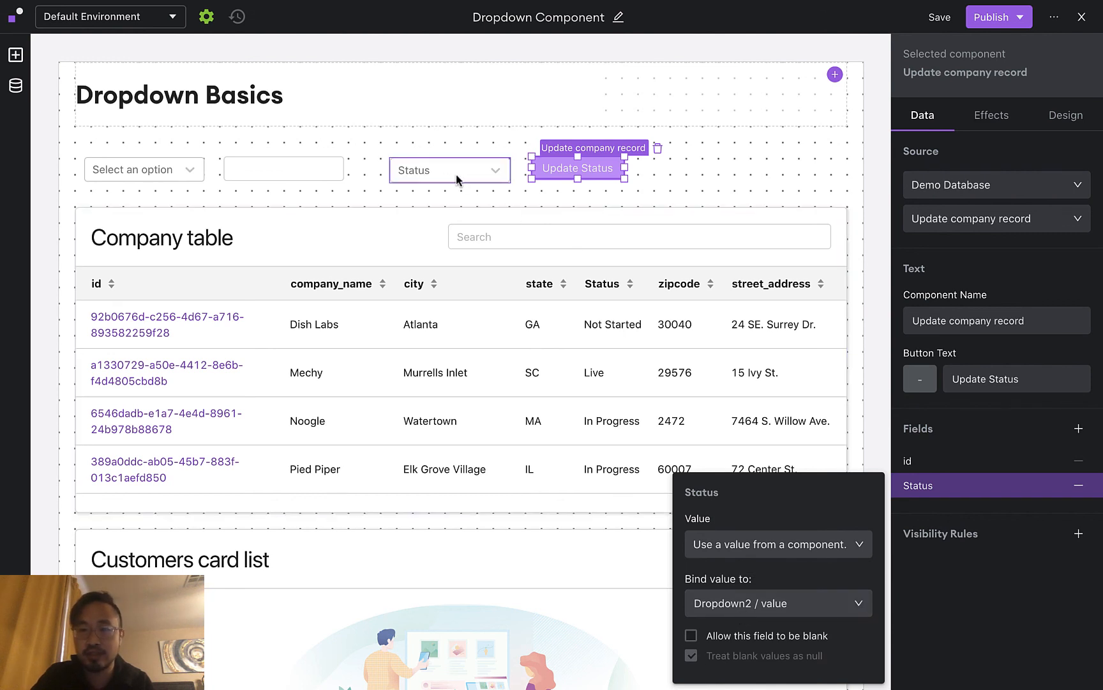
{"action": "left_click", "coordinate": [879, 432]}
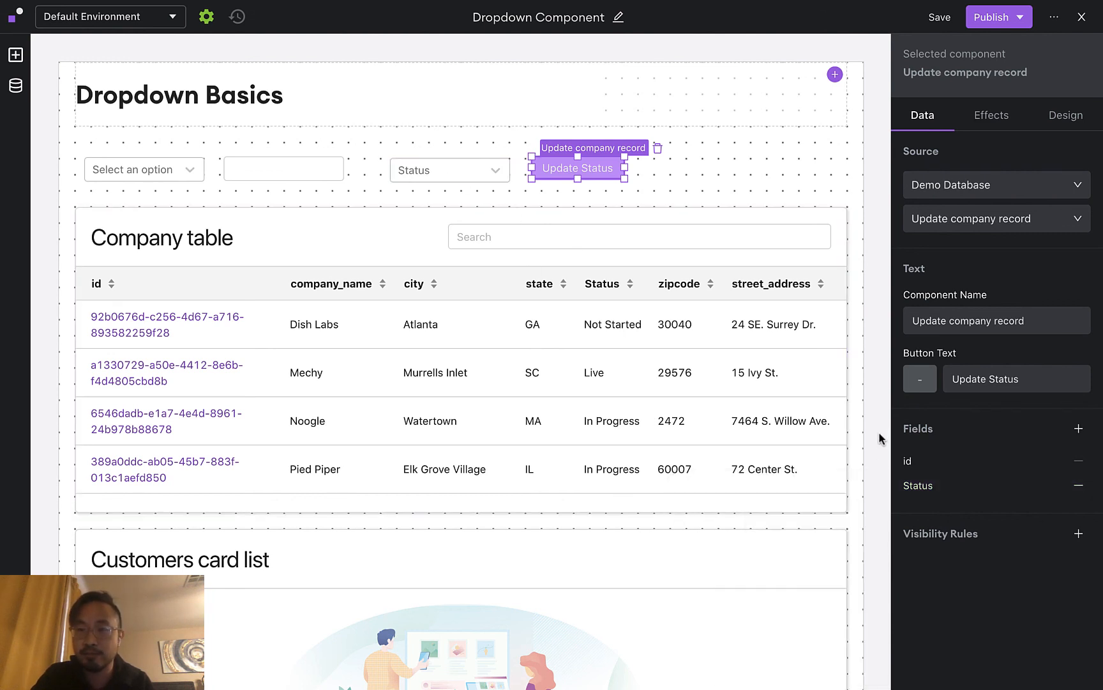